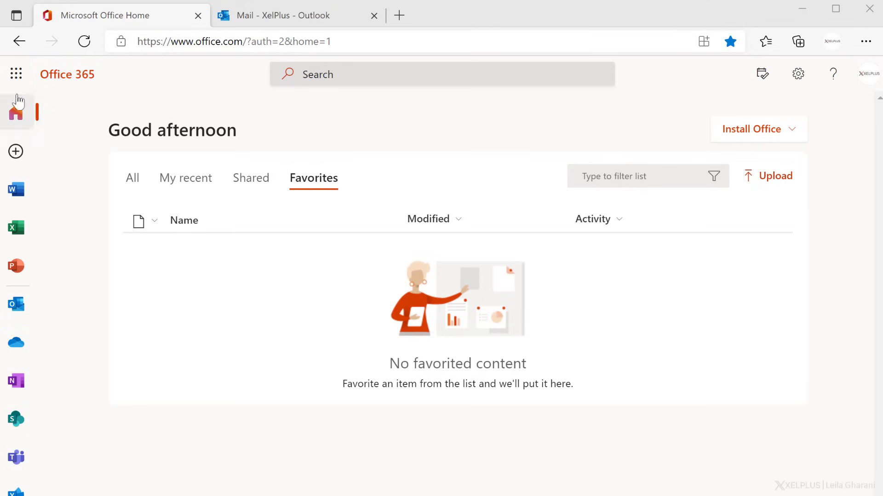
Start a new blank form in Microsoft Forms titled 'Anything you need'
click(17, 80)
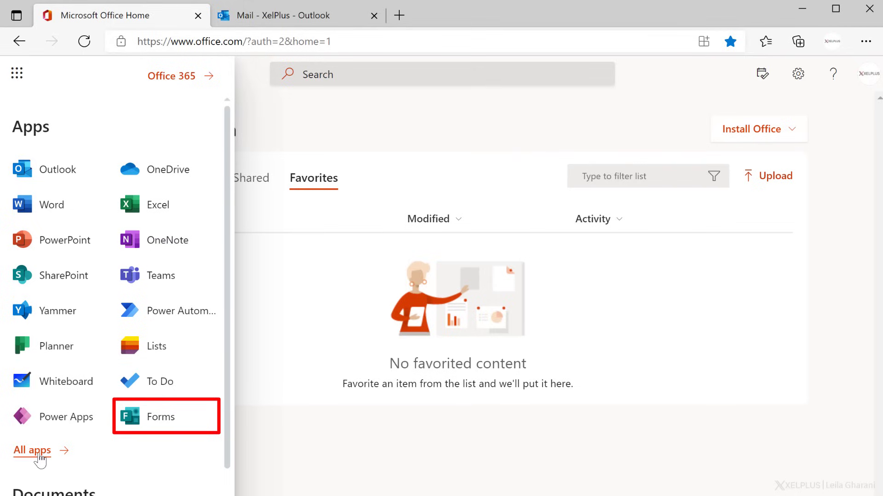
click(160, 421)
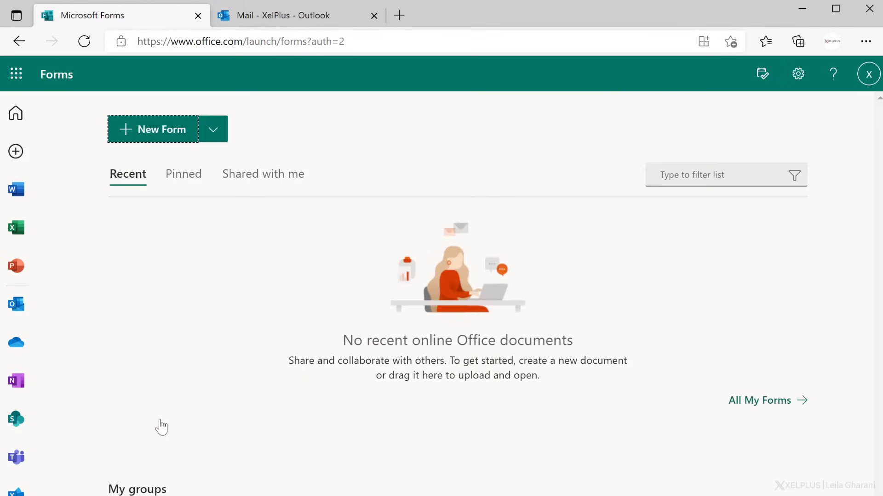
click(158, 137)
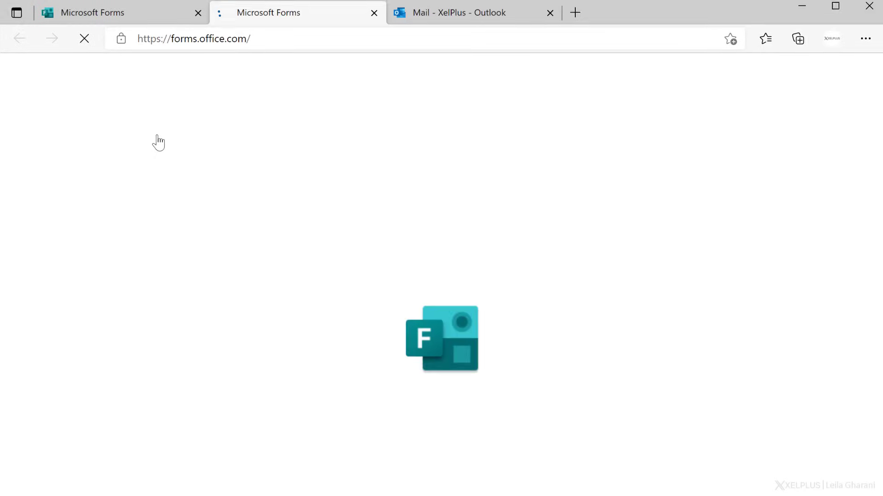
click(229, 170)
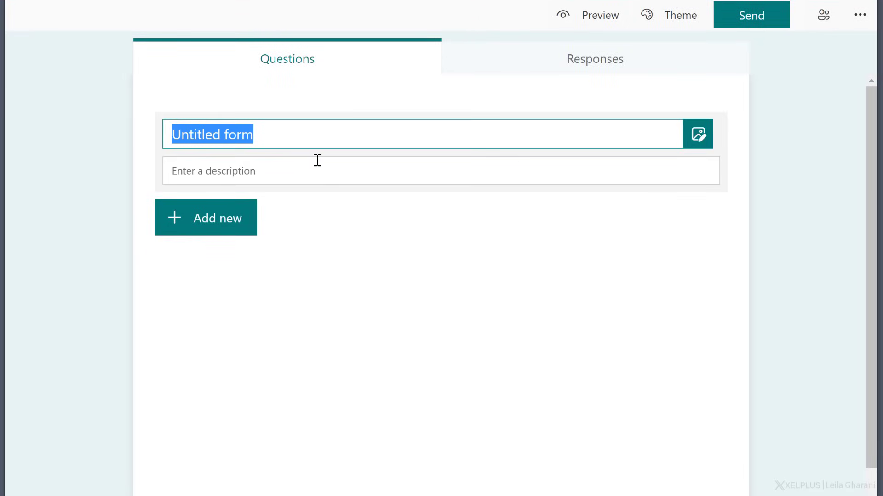
text(Anything you need)
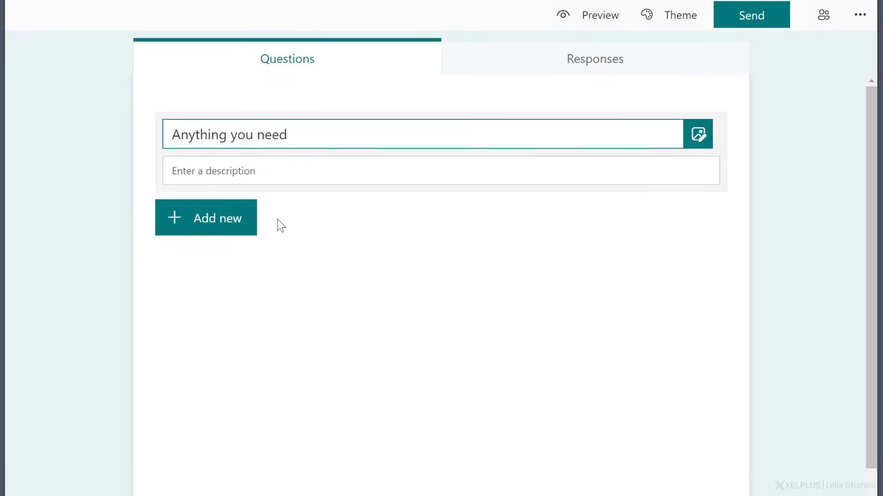
Add a 'Your Name' text question and a 'Do you want to have a meeting?' Yes/No choice question
click(230, 233)
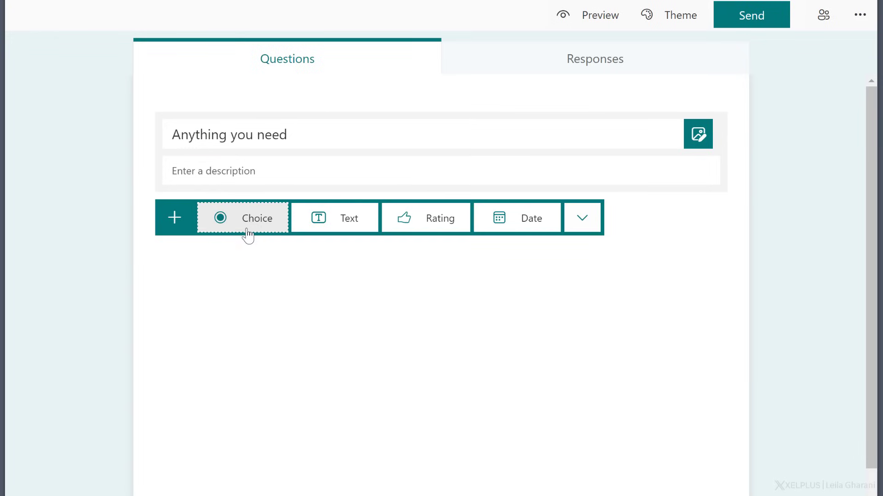
click(339, 226)
text(Your Name)
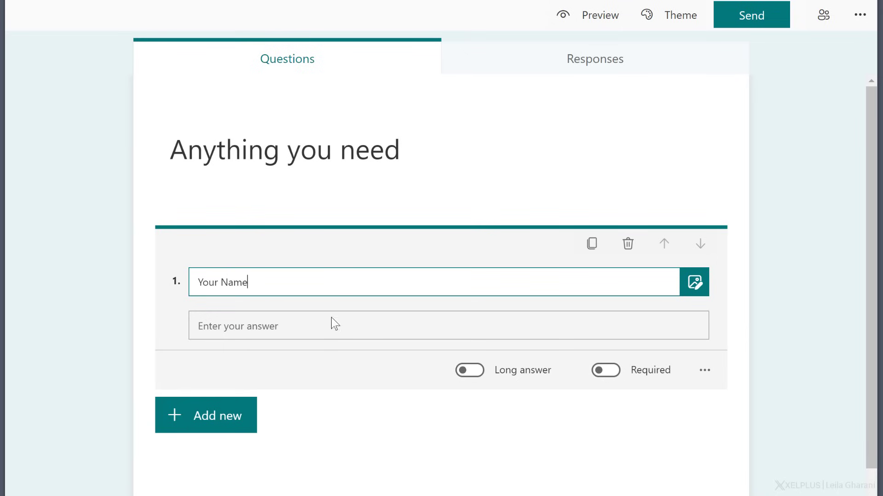
click(221, 419)
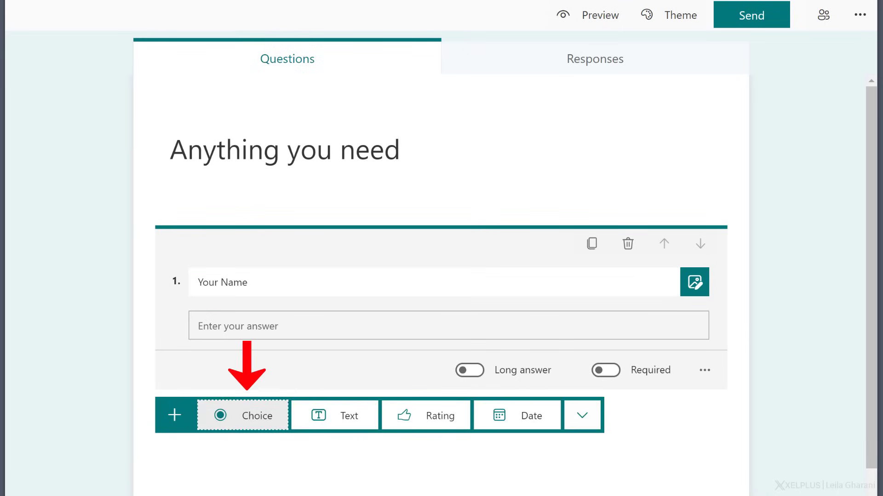
click(255, 416)
key(BackSpace)
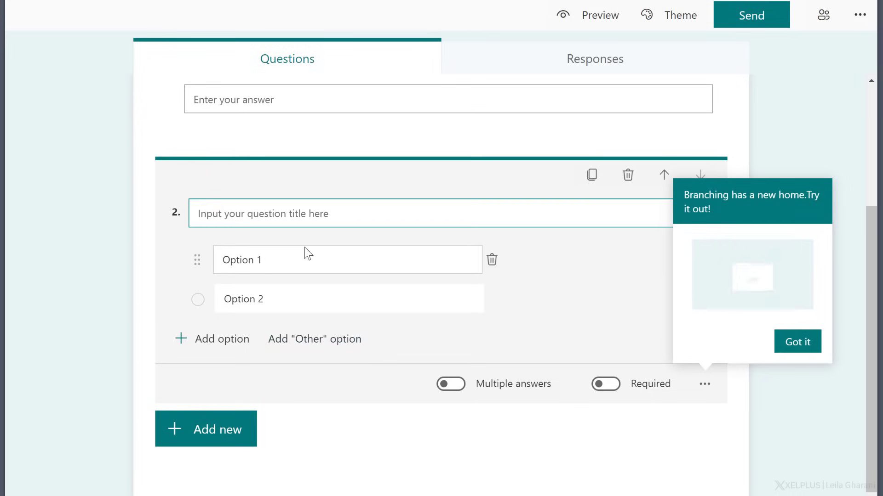
text(Do you)
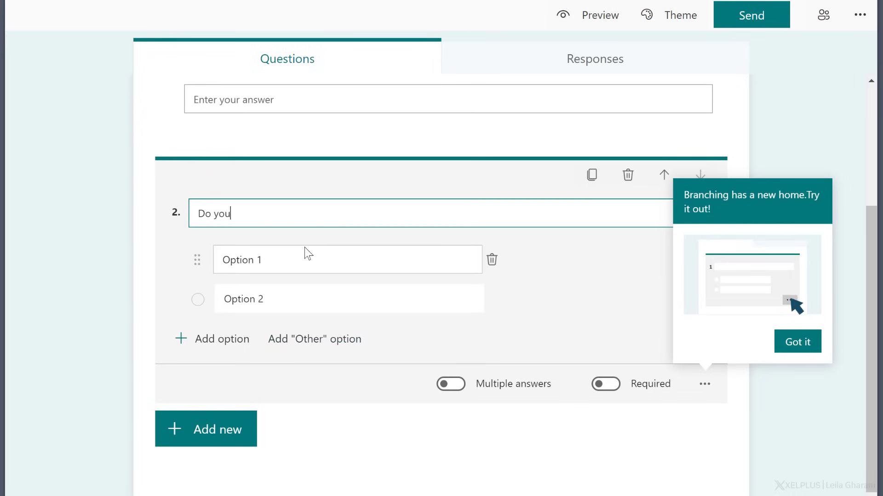
text( want to have a meeting?)
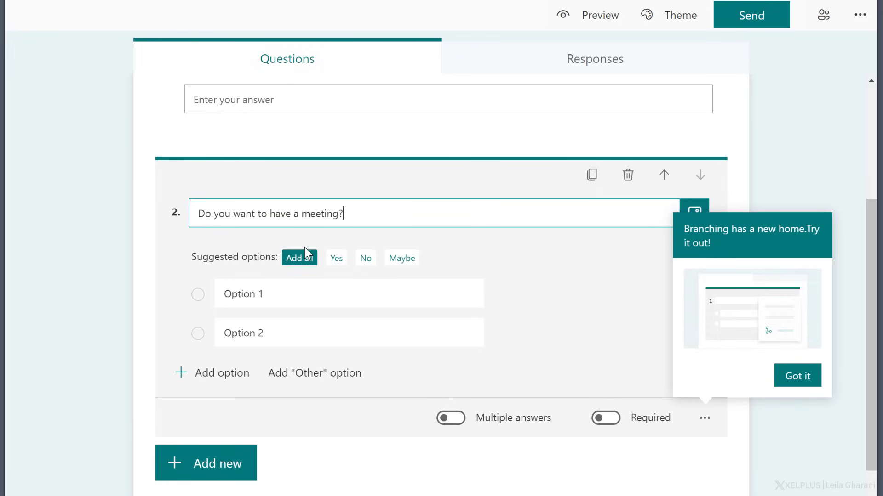
click(336, 260)
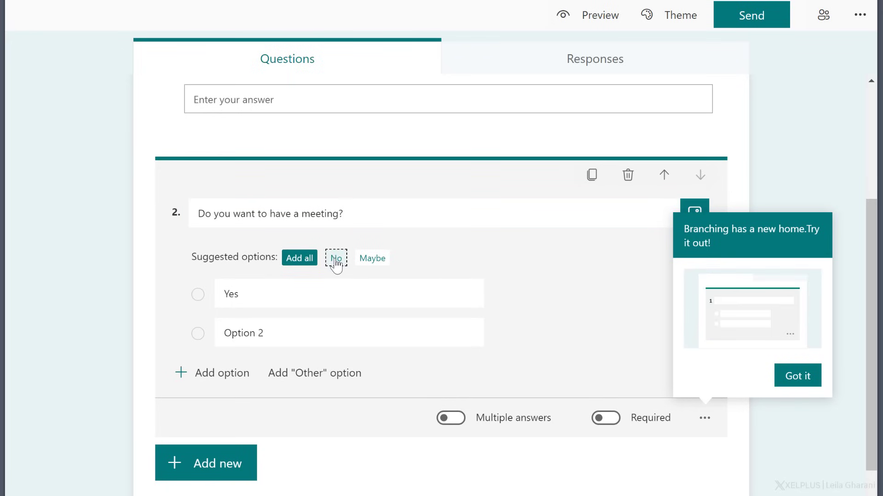
click(336, 259)
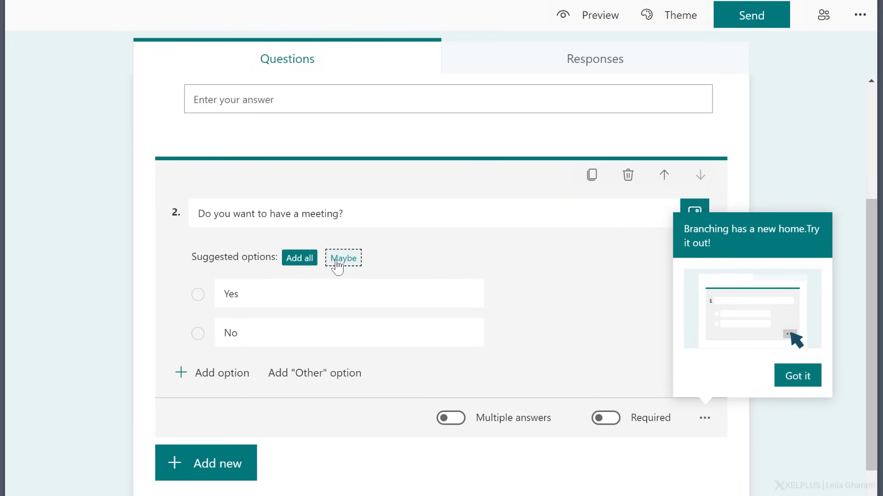
Add a third text question, 'Your Topic', and mark it required
click(228, 463)
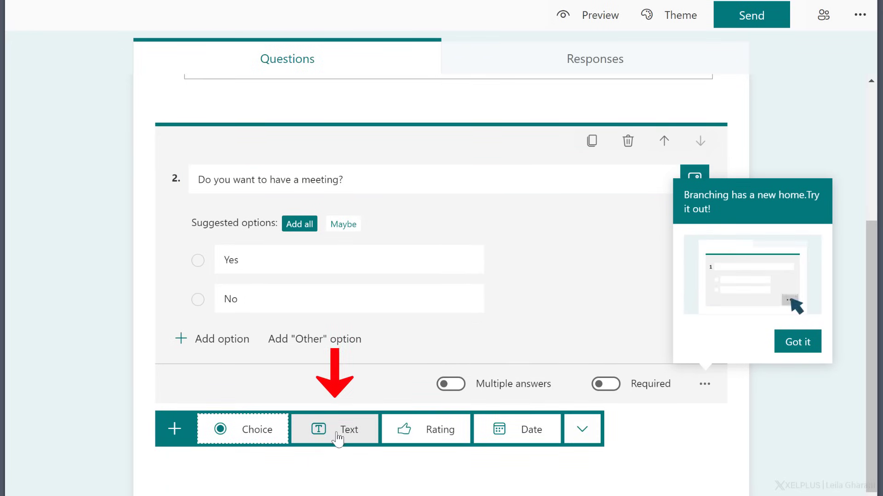
click(343, 430)
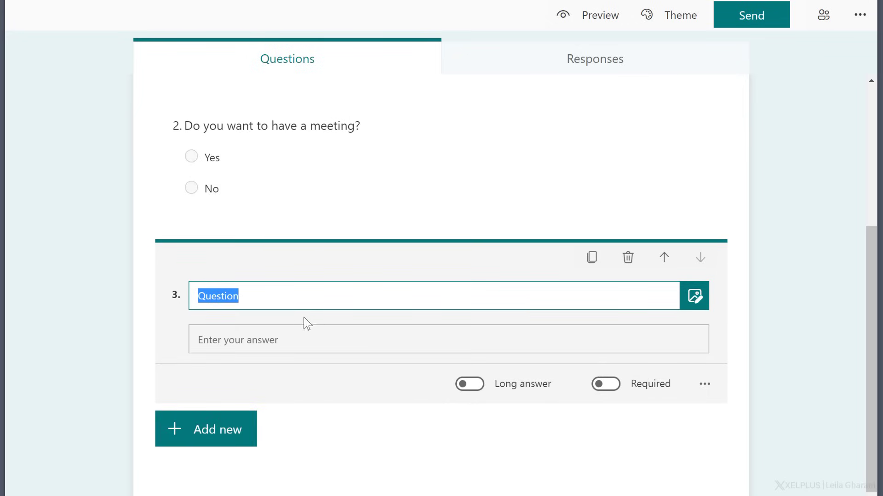
text(Your Topic)
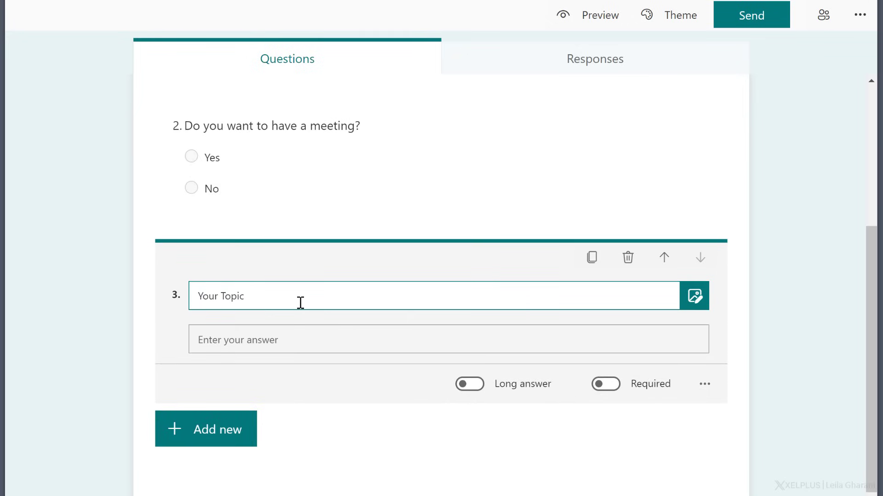
click(309, 339)
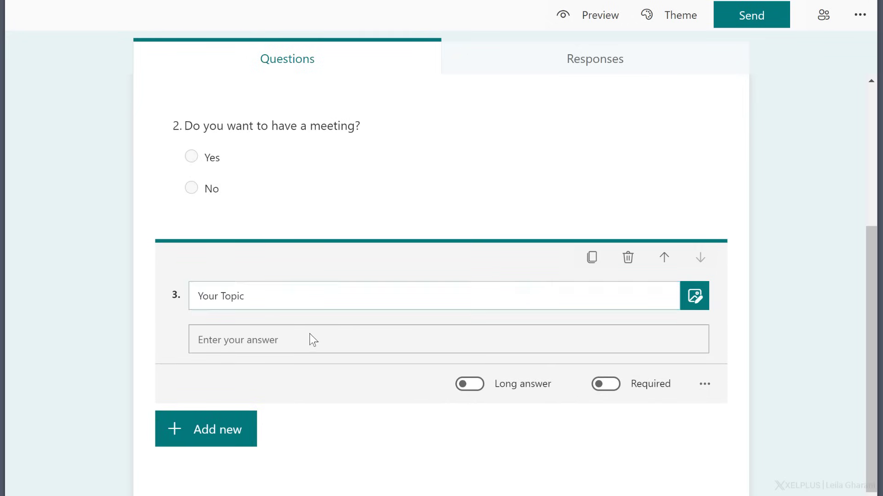
click(606, 390)
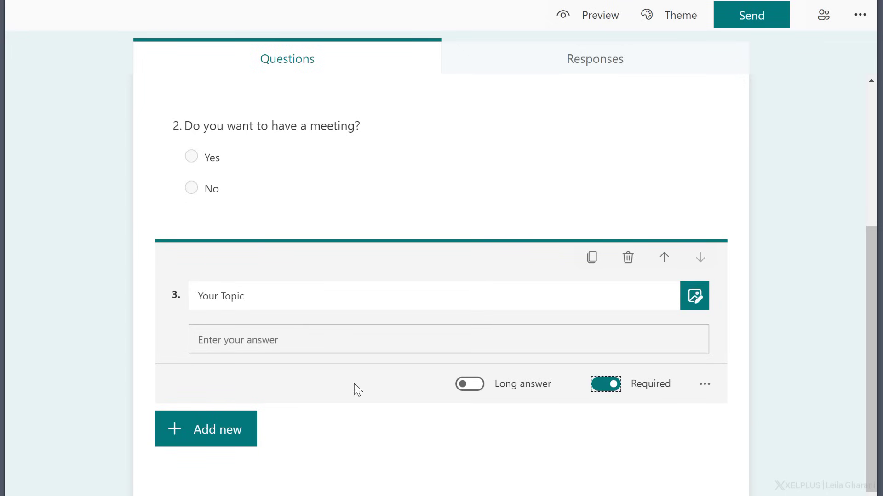
scroll(353, 386, up, 3)
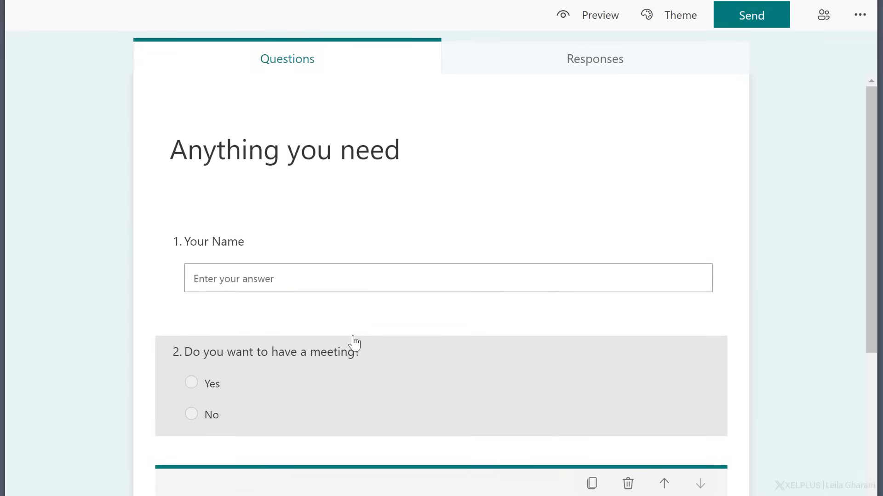
scroll(353, 341, down, 3)
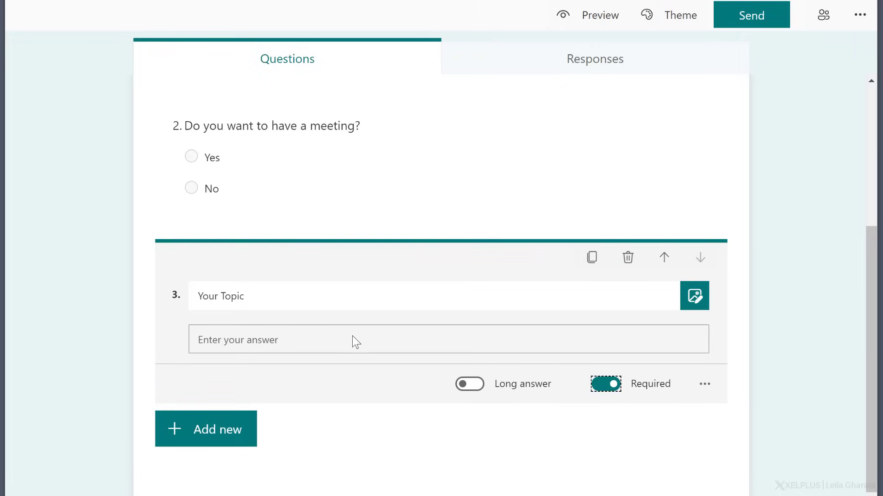
scroll(353, 339, up, 2)
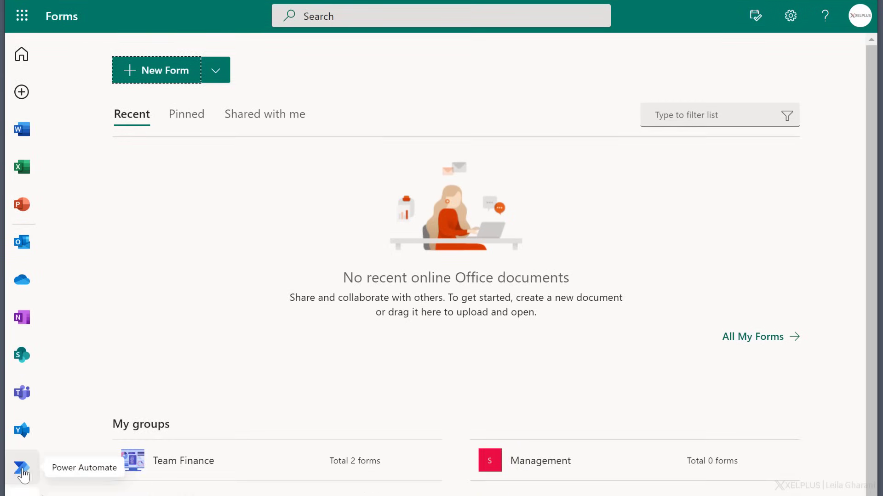
Create the automated cloud flow 'Meeting Request' with the 'When a new response is submitted' Forms trigger
click(21, 469)
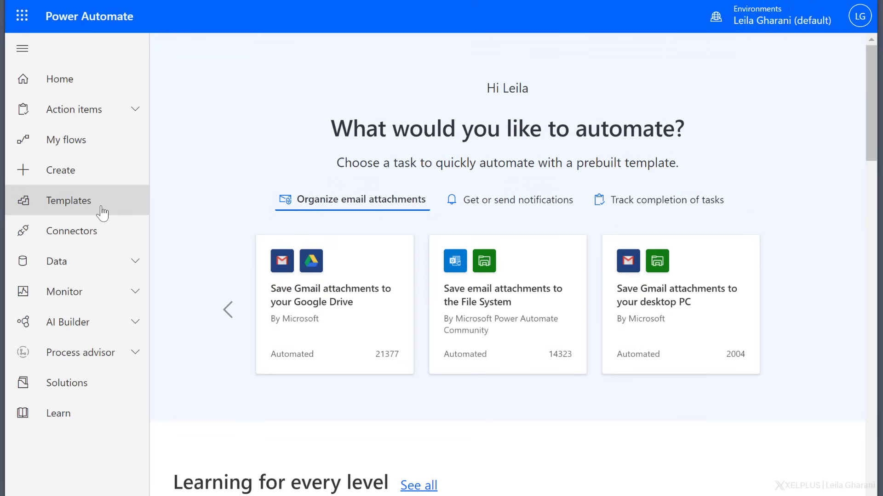
click(78, 177)
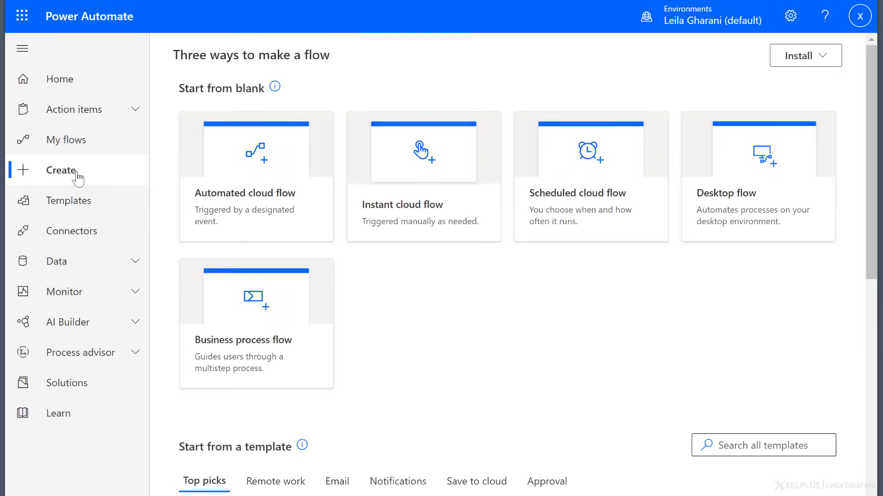
click(235, 191)
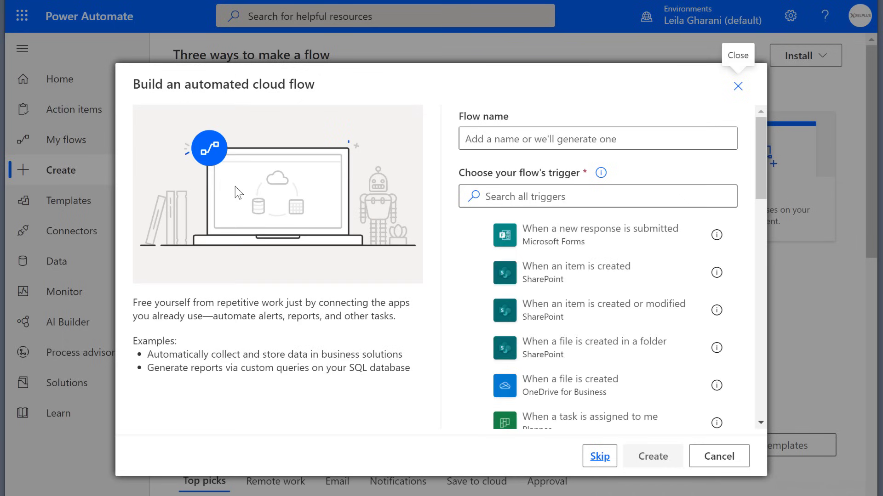
click(491, 144)
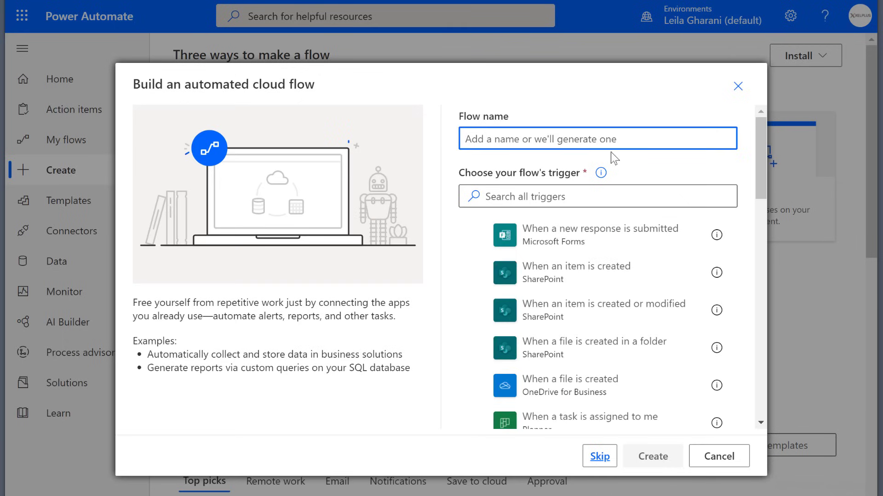
text(Meeting Request)
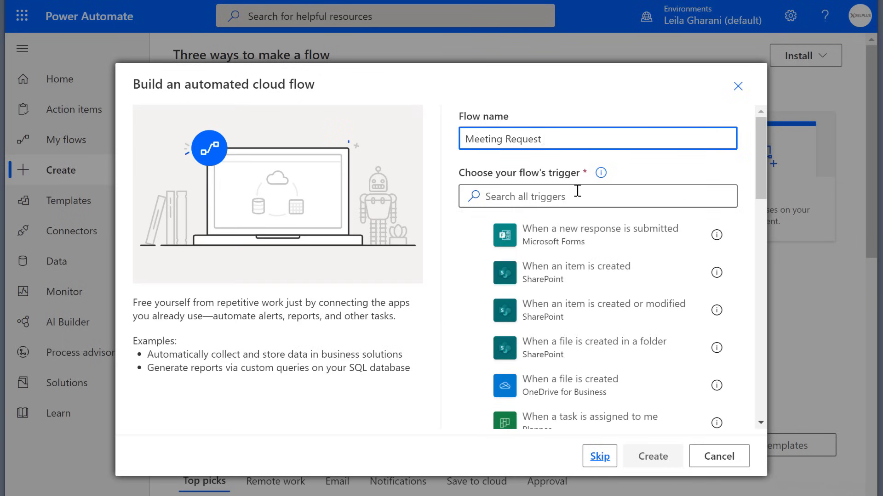
click(575, 190)
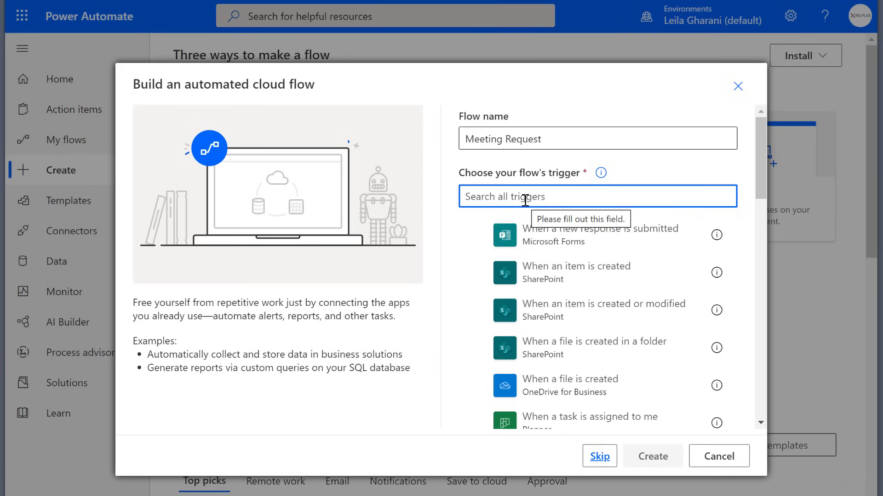
click(612, 243)
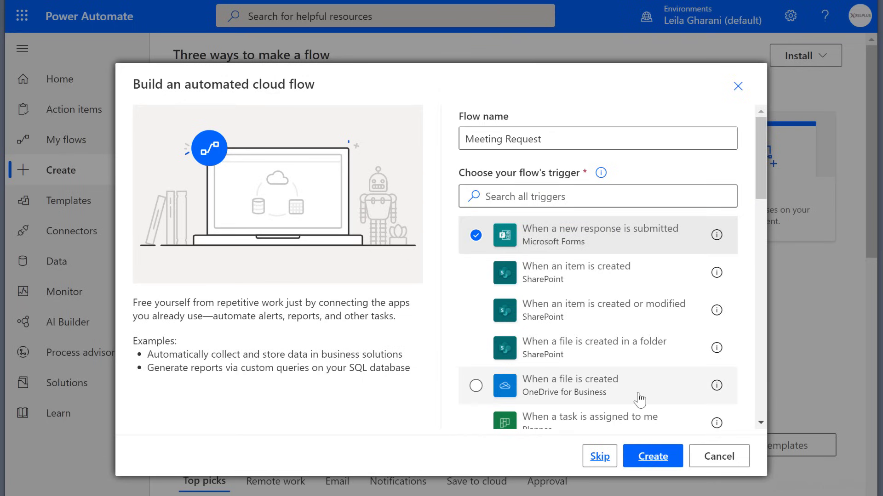
click(652, 456)
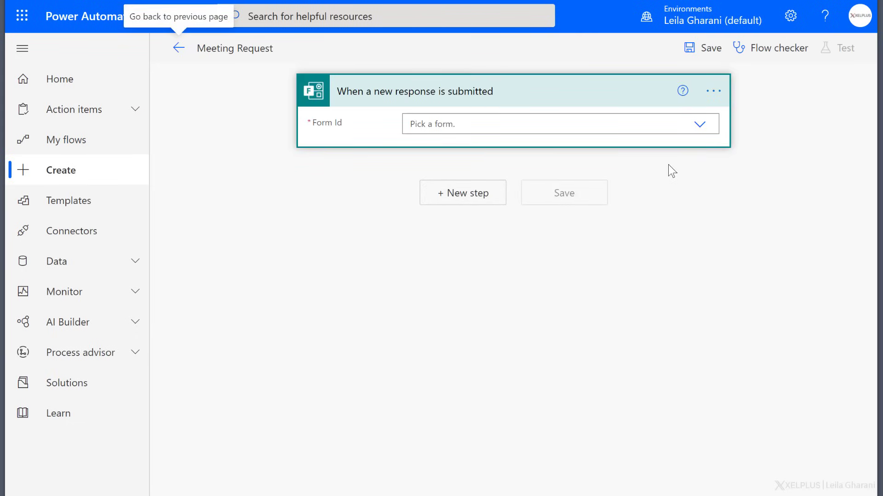
Set the trigger to fire on responses to the 'Anything you need' form
click(700, 125)
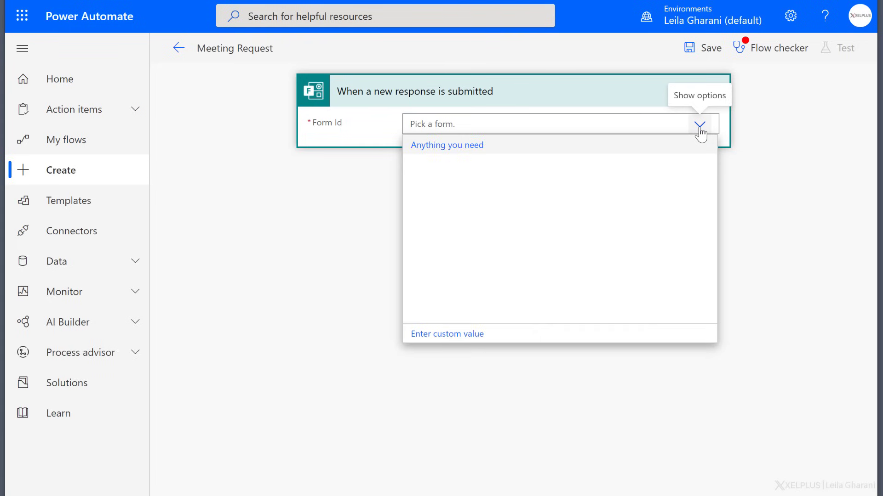
click(463, 146)
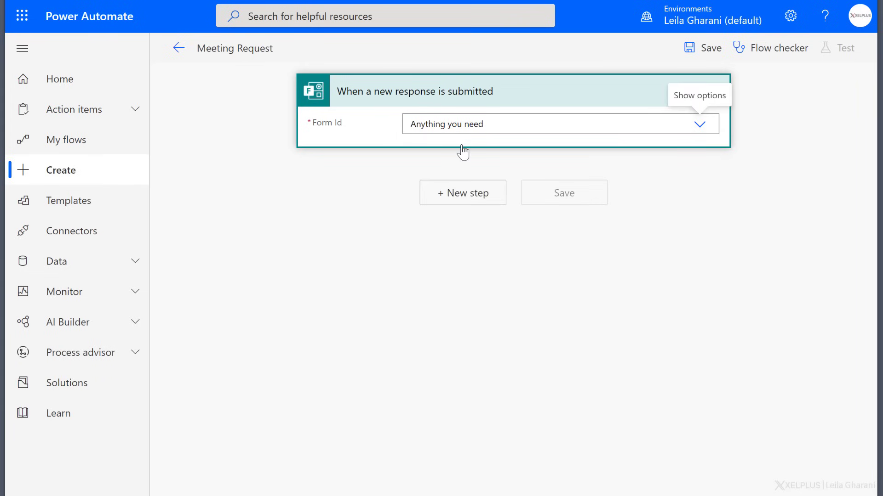
click(464, 195)
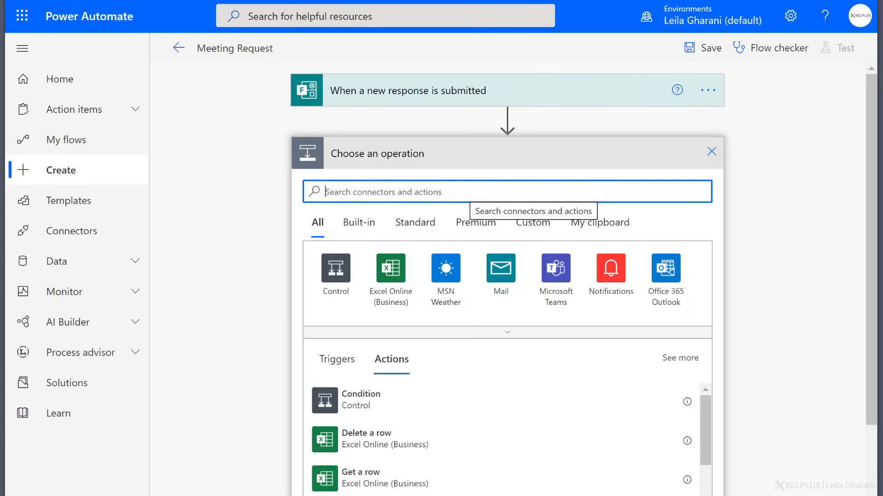
click(398, 174)
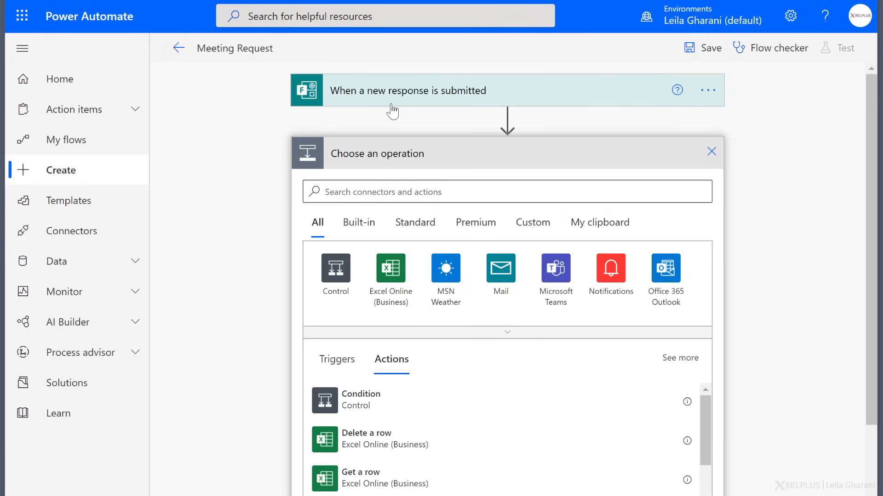
Add 'Get response details' for 'Anything you need', using the trigger's Response Id
click(369, 191)
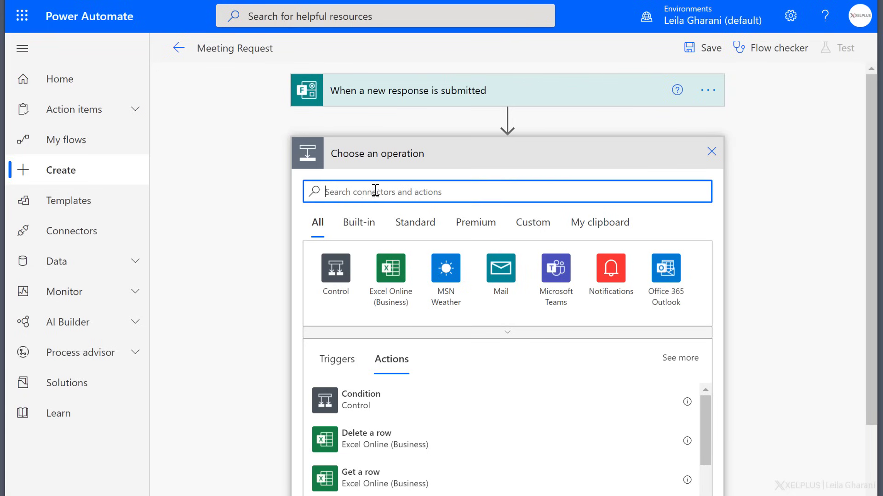
text(form)
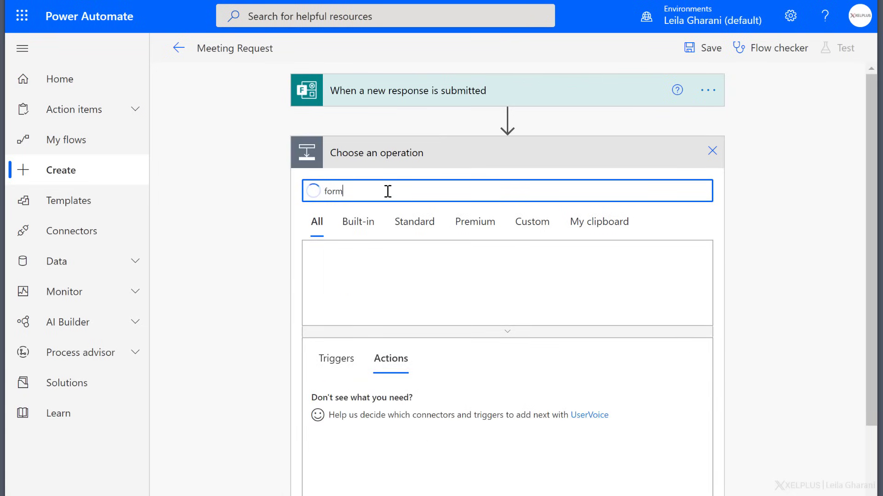
click(336, 272)
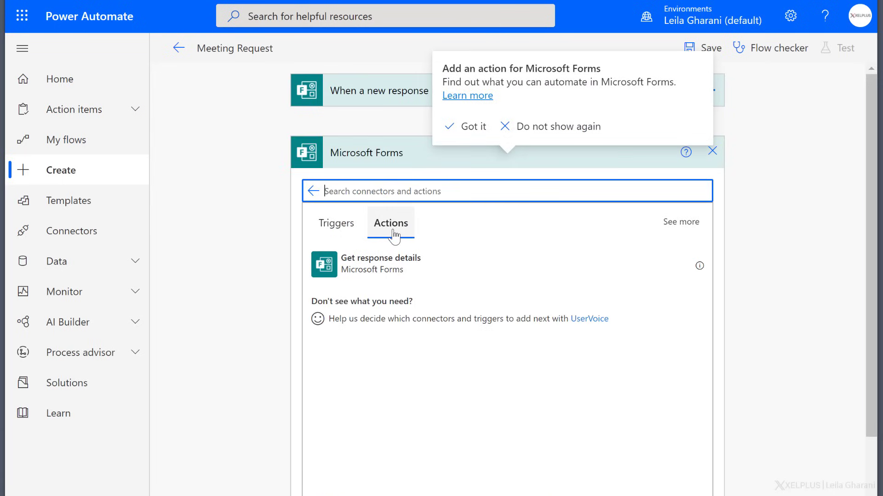
click(400, 272)
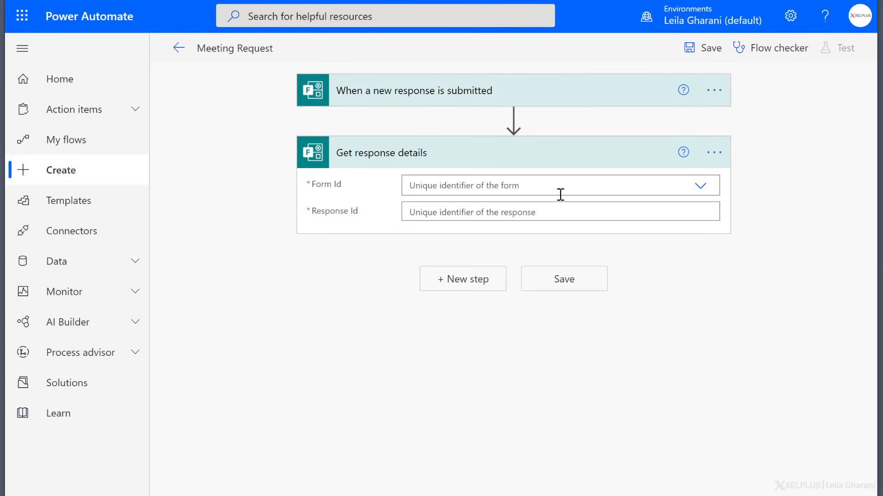
click(698, 194)
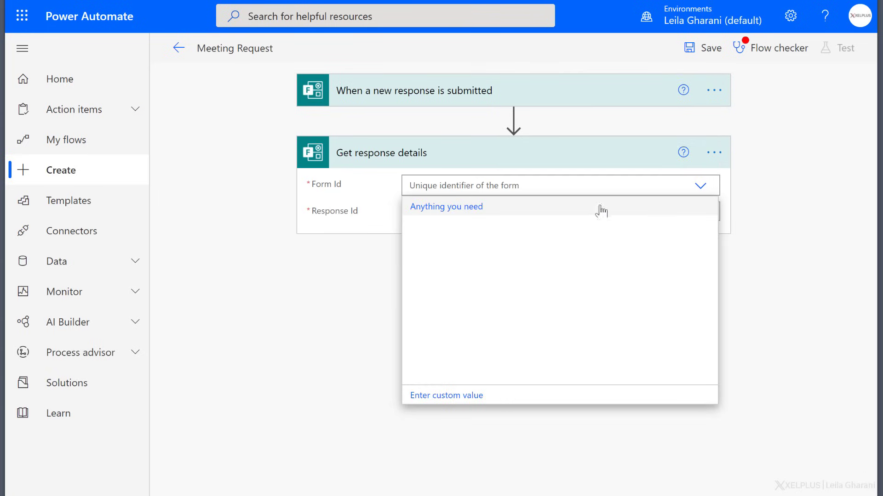
click(467, 207)
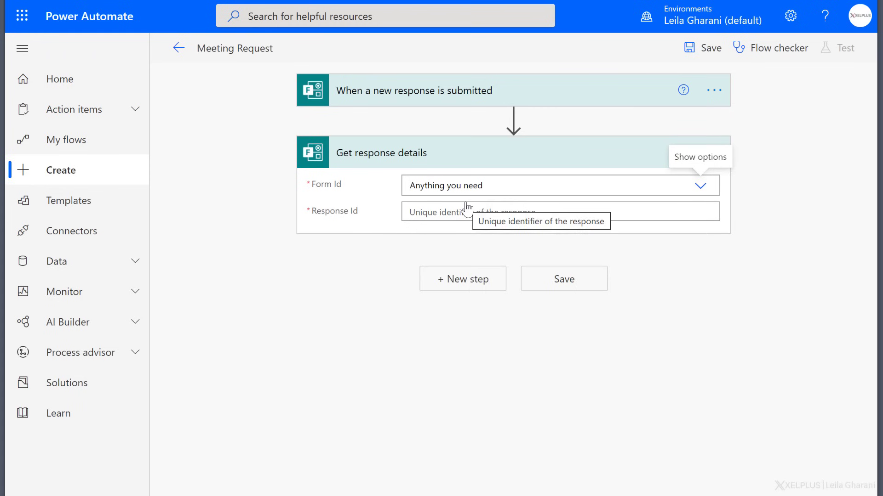
click(508, 213)
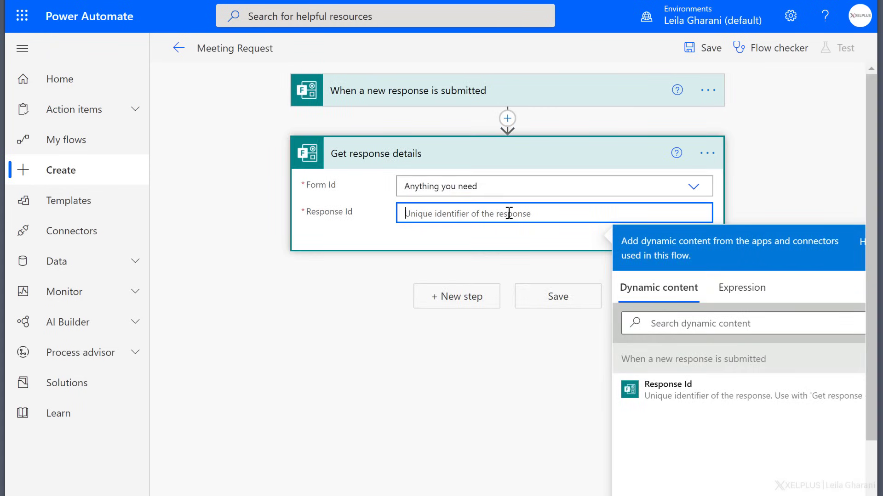
click(679, 400)
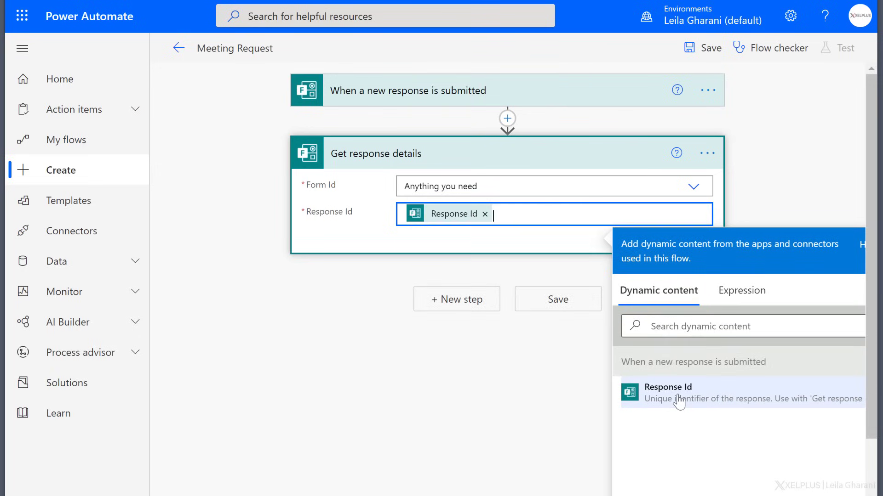
click(580, 391)
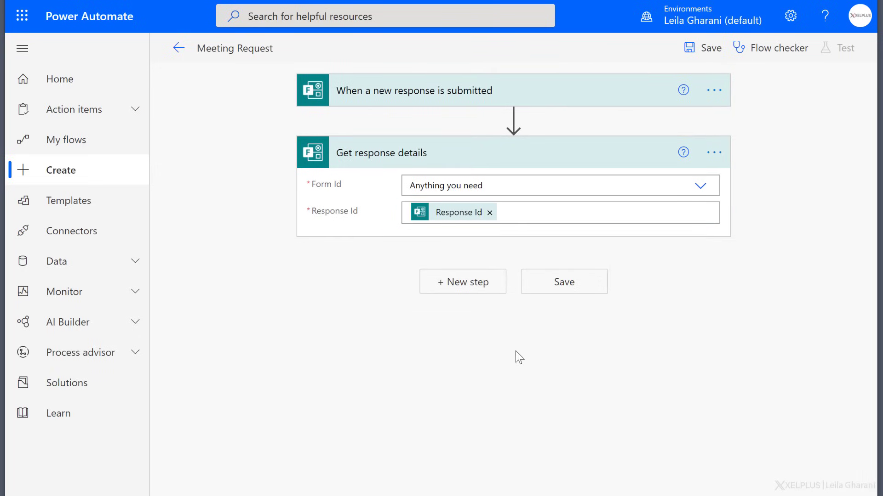
click(458, 284)
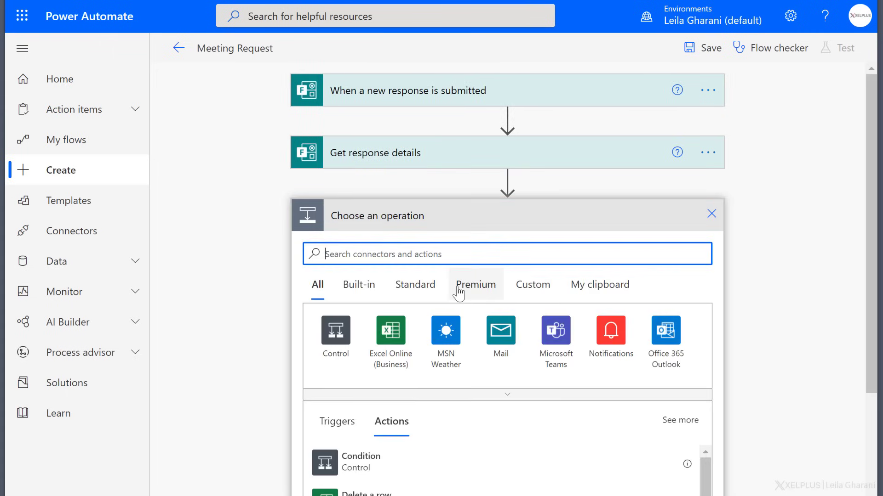
Add a condition testing whether 'Do you want to have a meeting?' is equal to Yes
click(338, 331)
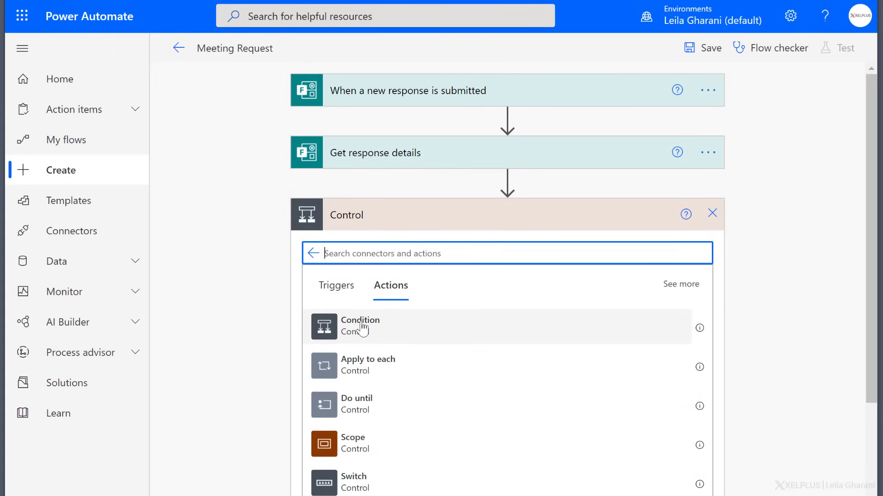
click(362, 328)
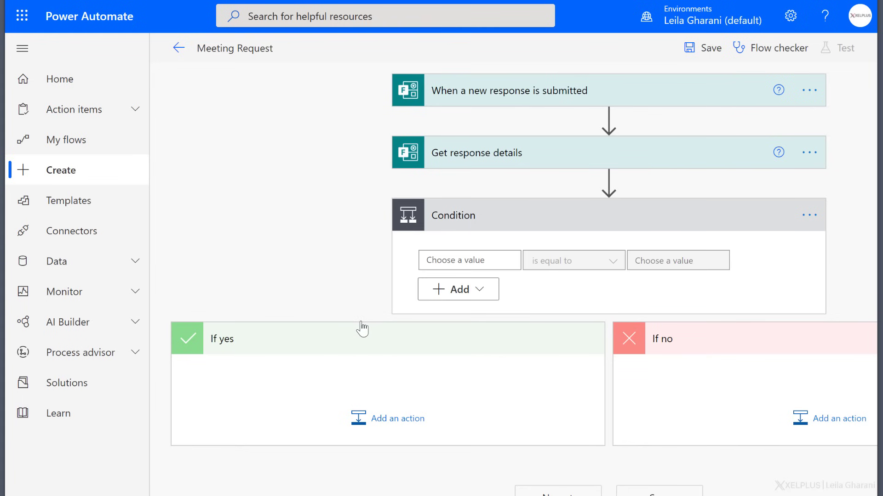
click(433, 262)
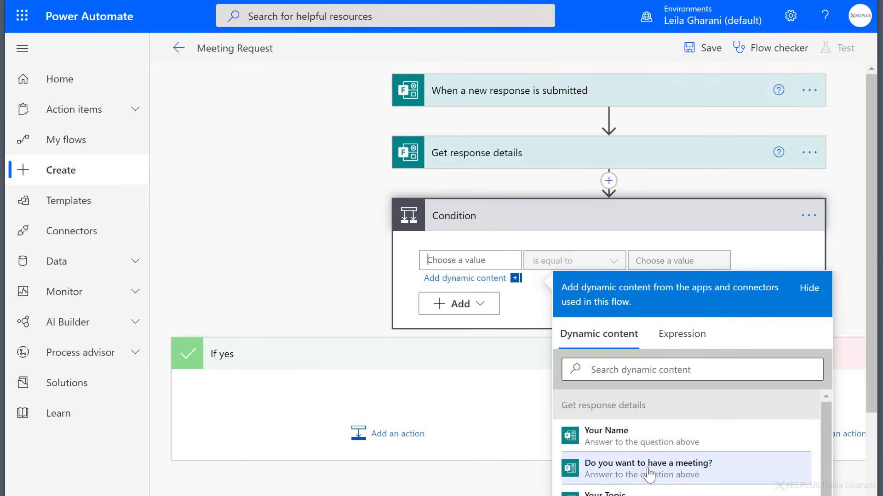
scroll(640, 479, down, 1)
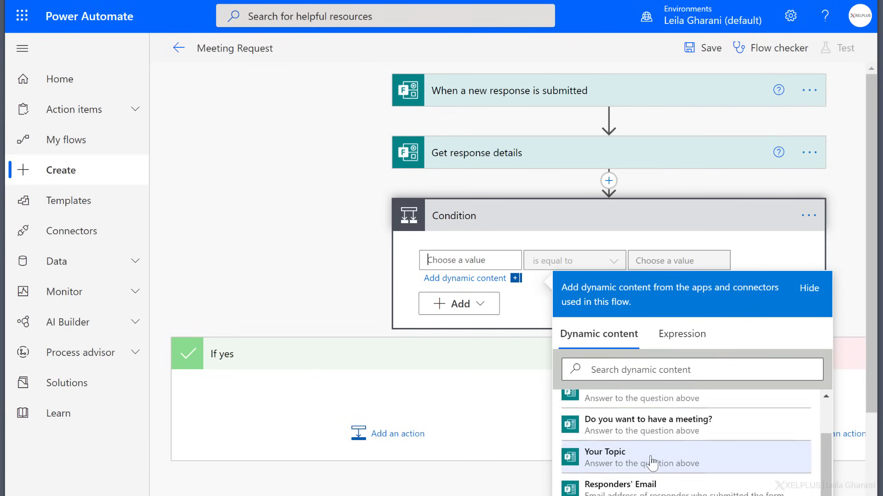
scroll(651, 477, down, 1)
scroll(667, 487, down, 2)
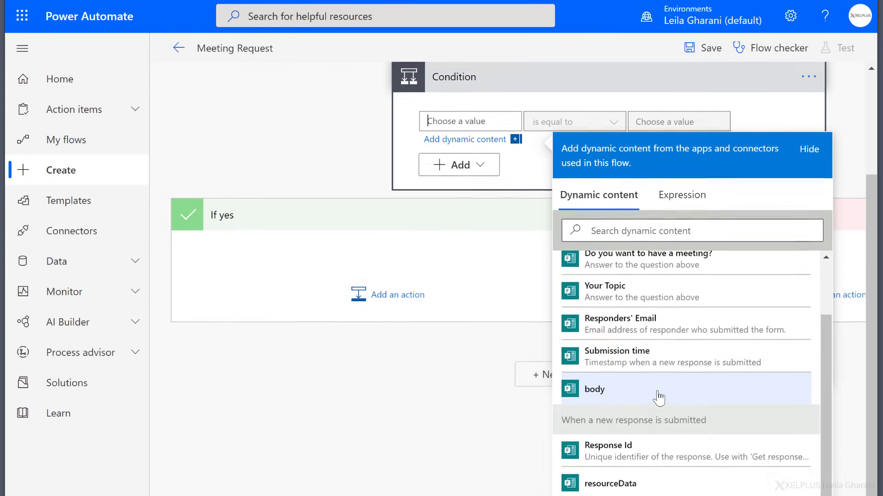
scroll(660, 398, up, 2)
scroll(682, 443, up, 2)
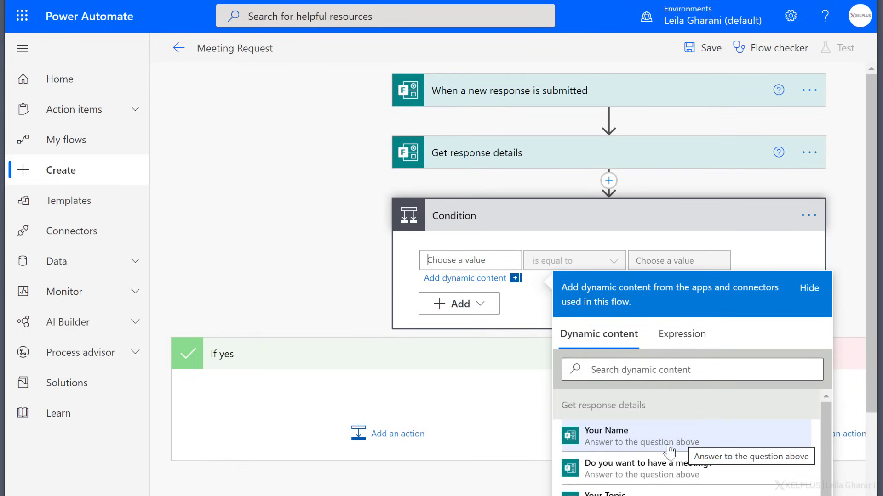
click(625, 473)
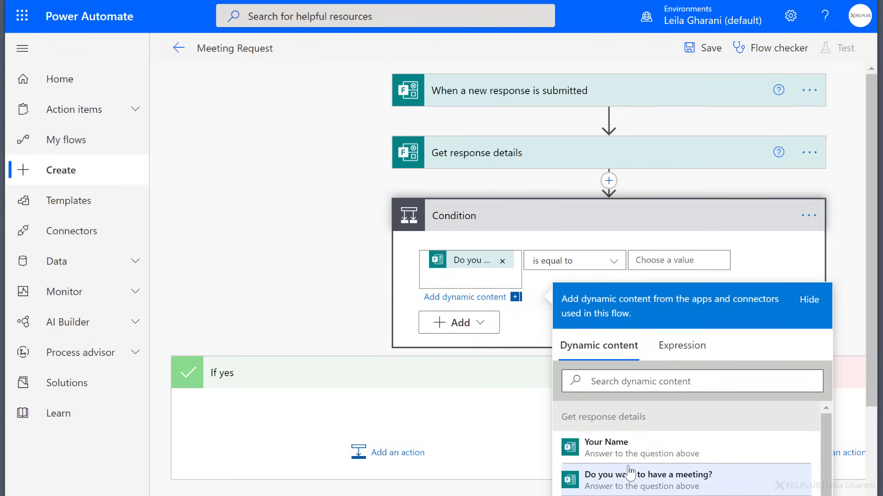
click(590, 262)
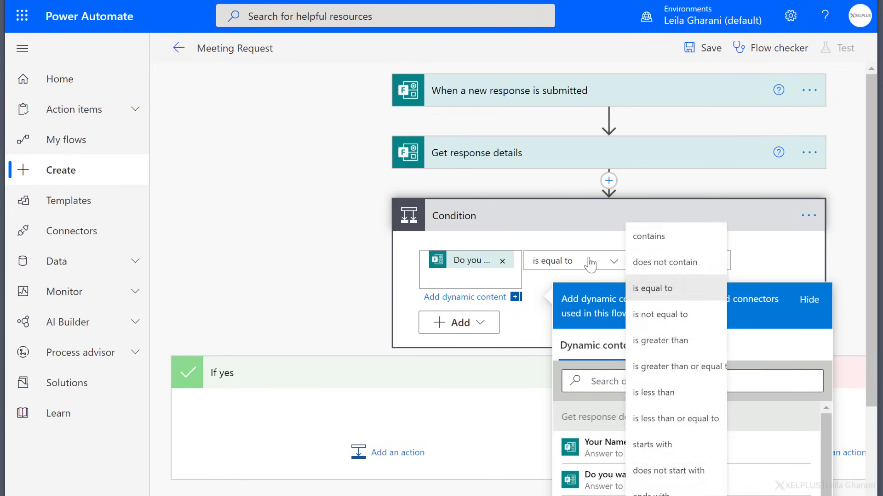
click(666, 289)
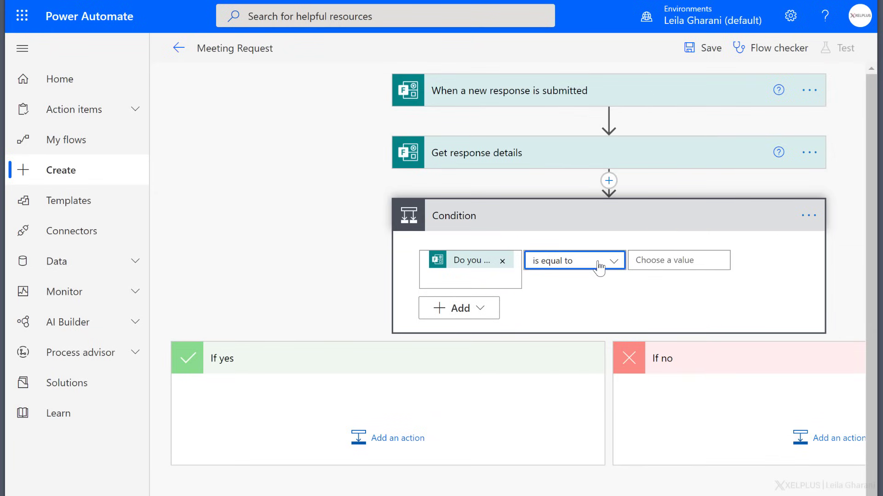
click(666, 260)
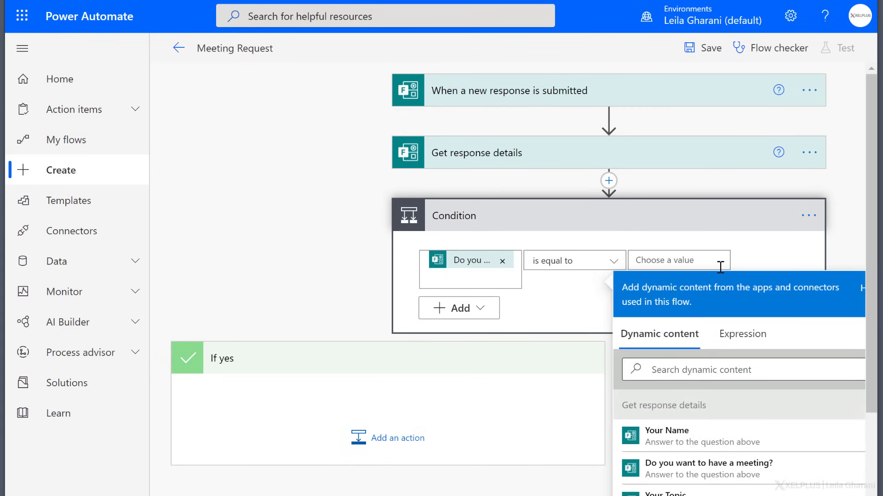
text(Yes)
click(590, 308)
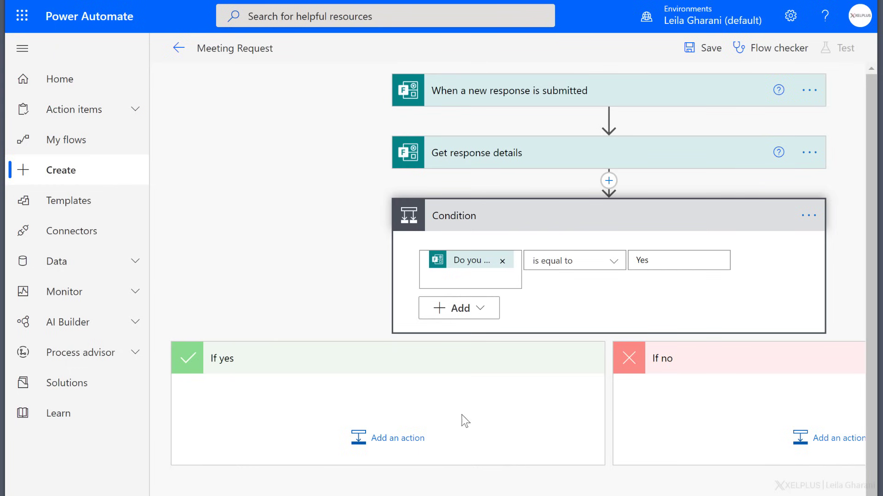
Add a Notifications 'Send me an email notification' action to the If yes branch
click(394, 438)
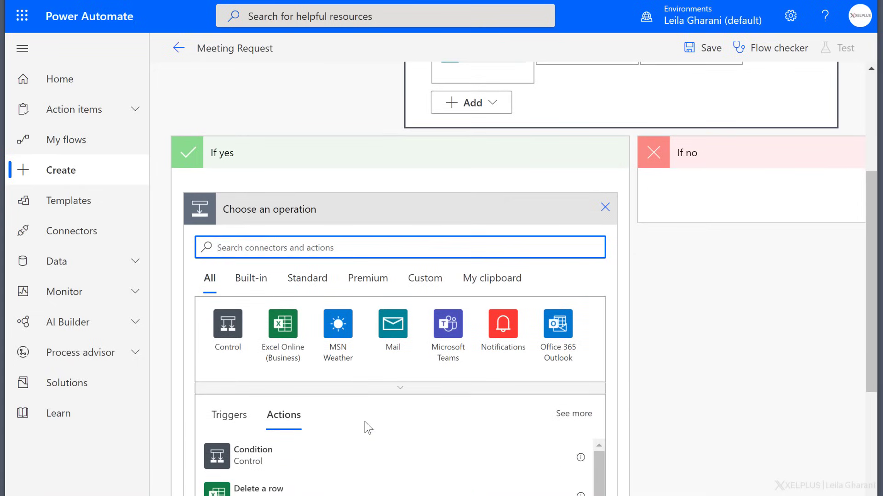
text(noti)
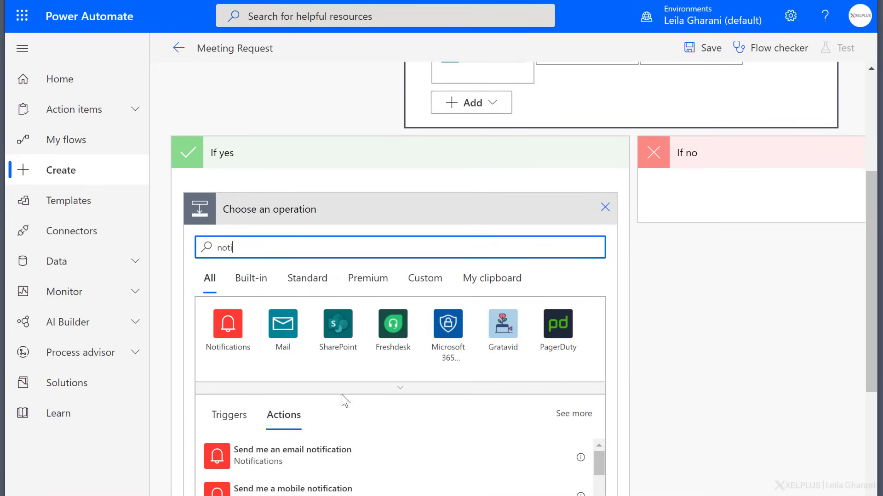
click(223, 338)
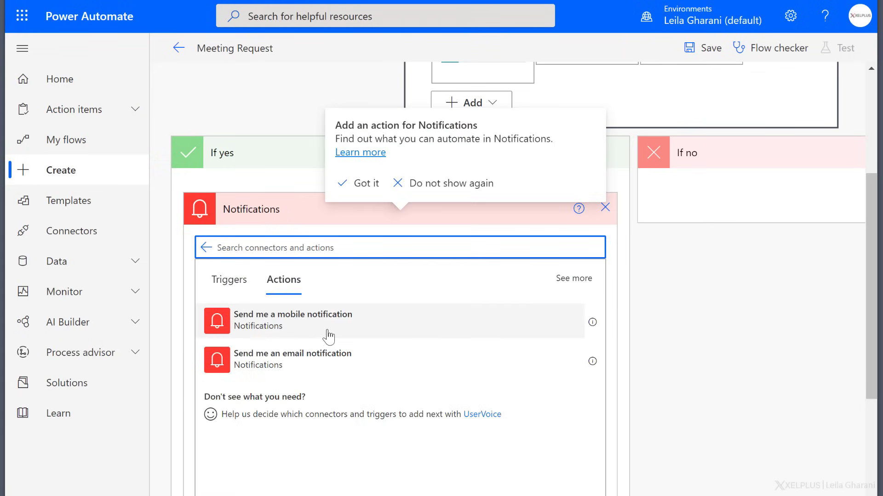
click(322, 363)
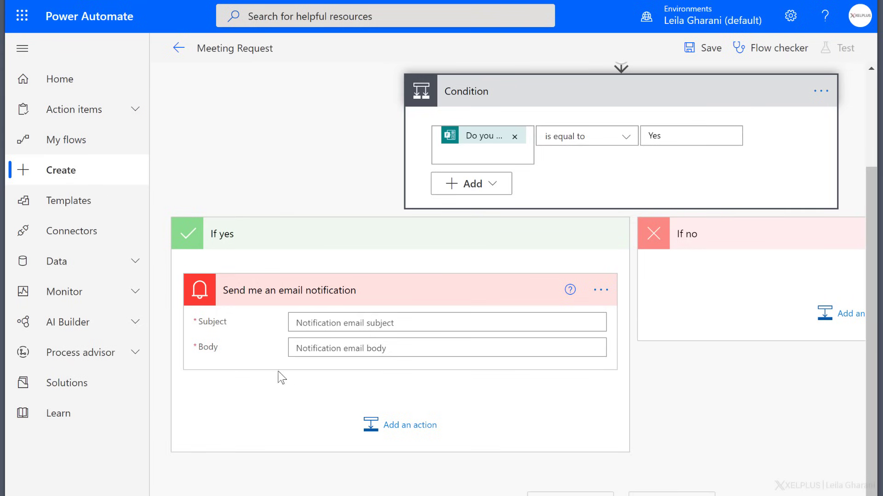
Set the subject to 'Meeting Request from' + Your Name and the body to 'Meeting Topic is' + Your Topic
click(319, 322)
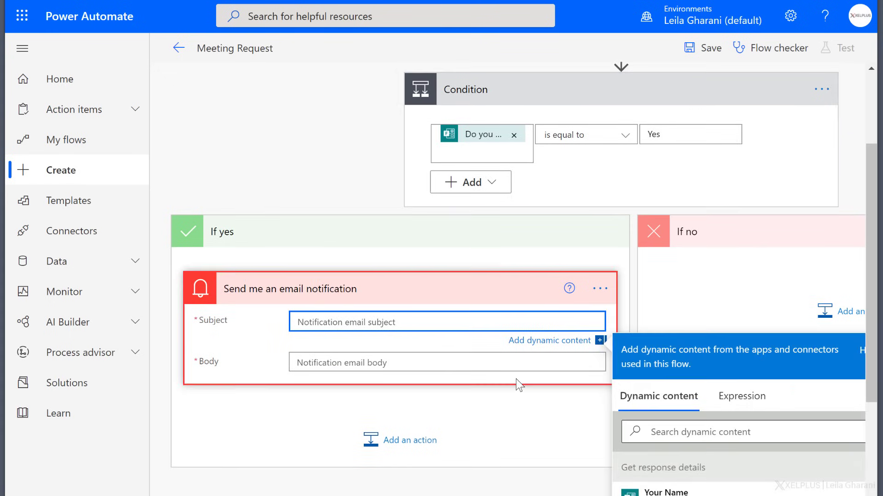
text(Mee)
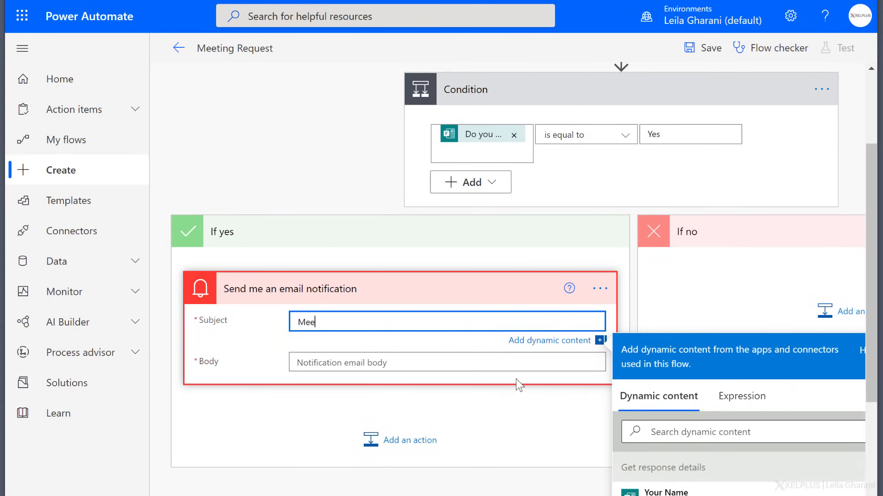
text(ting Re)
text(quest from)
scroll(677, 426, down, 1)
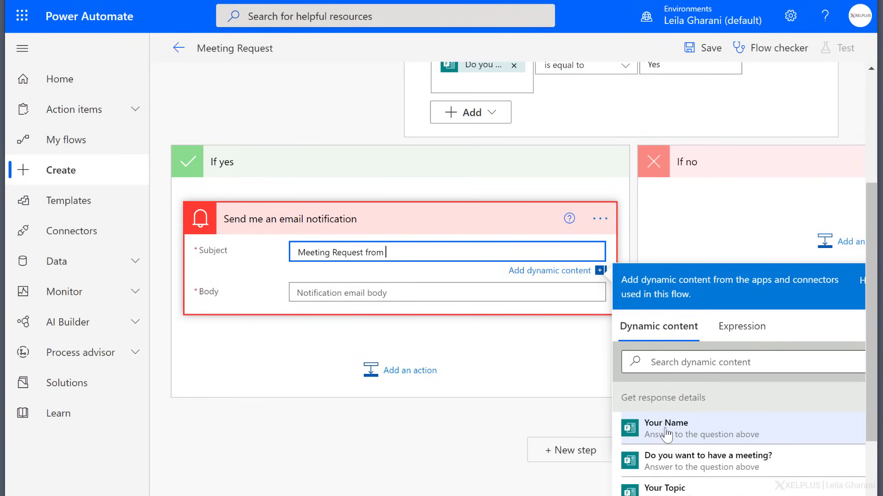
click(664, 428)
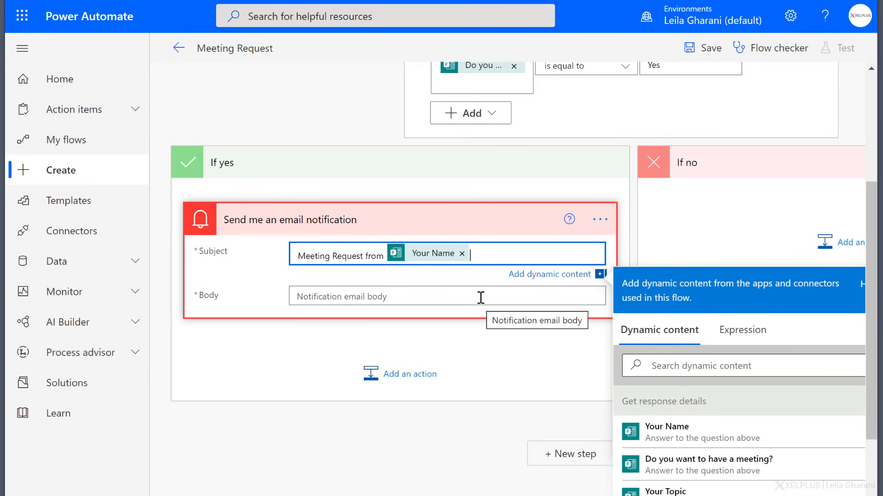
click(412, 295)
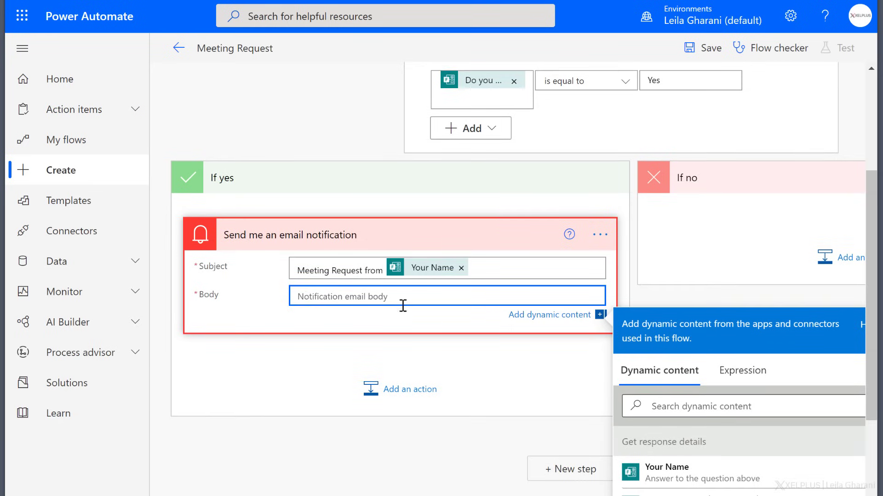
text(Meeting To)
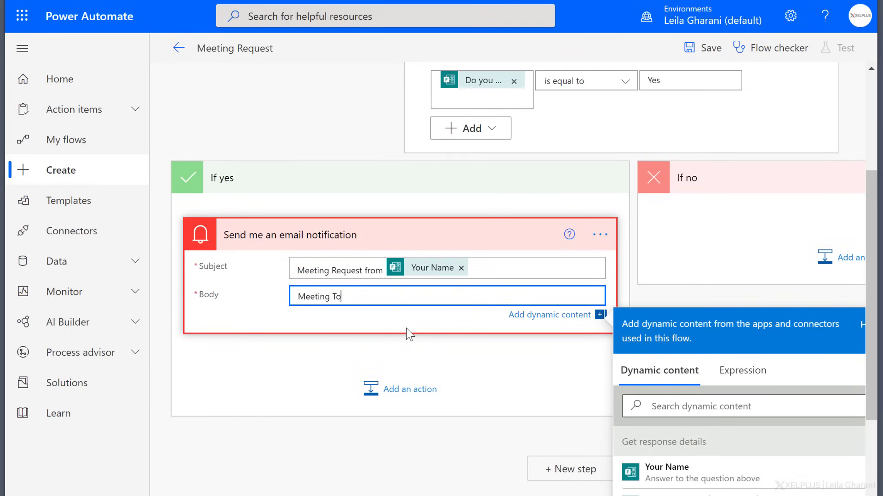
text(pic is)
scroll(682, 475, down, 2)
click(682, 474)
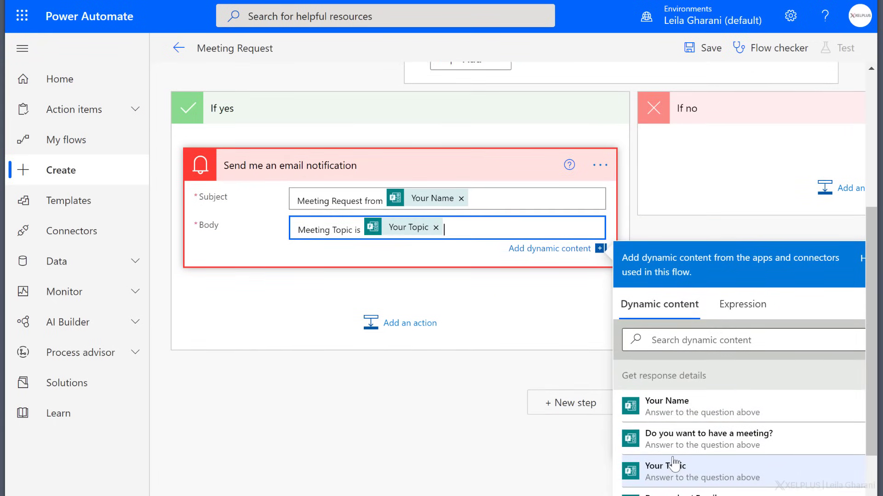
click(481, 308)
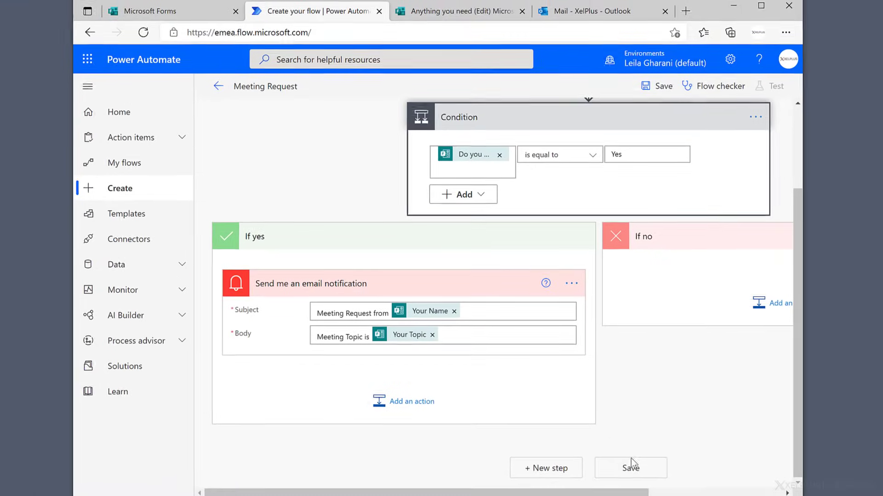
Save the flow and start a manual test run
click(631, 464)
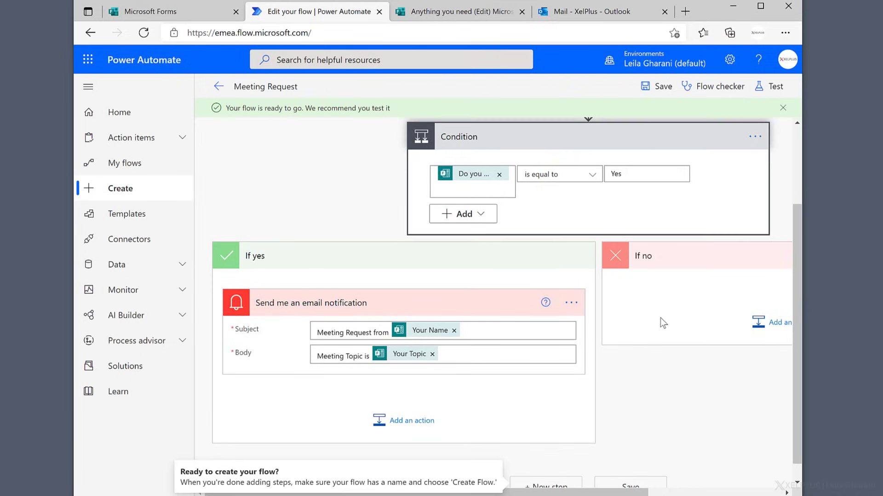
click(770, 87)
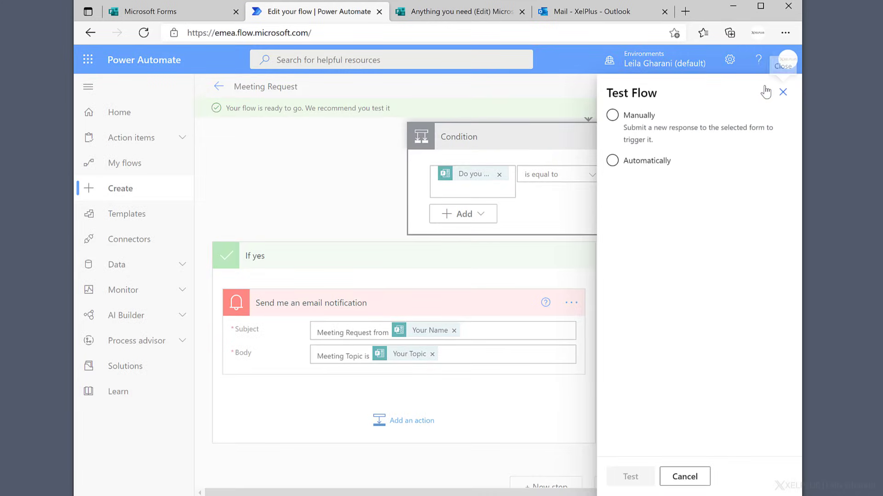
click(631, 136)
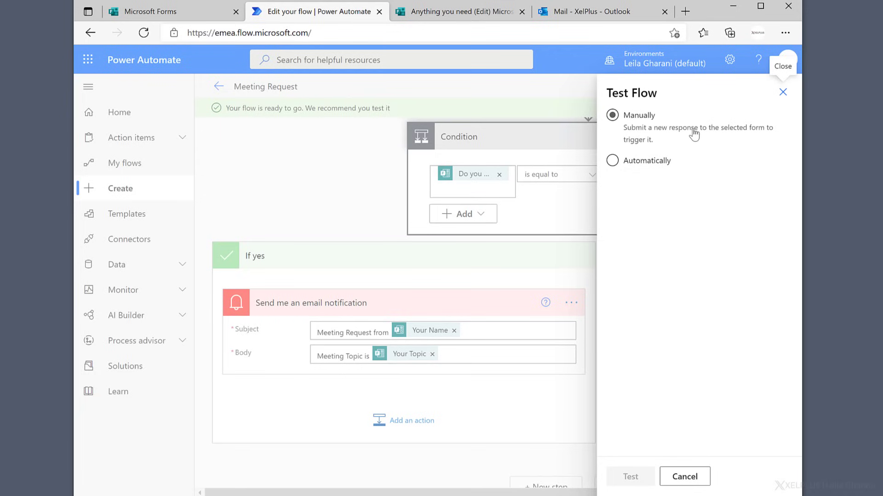
click(631, 119)
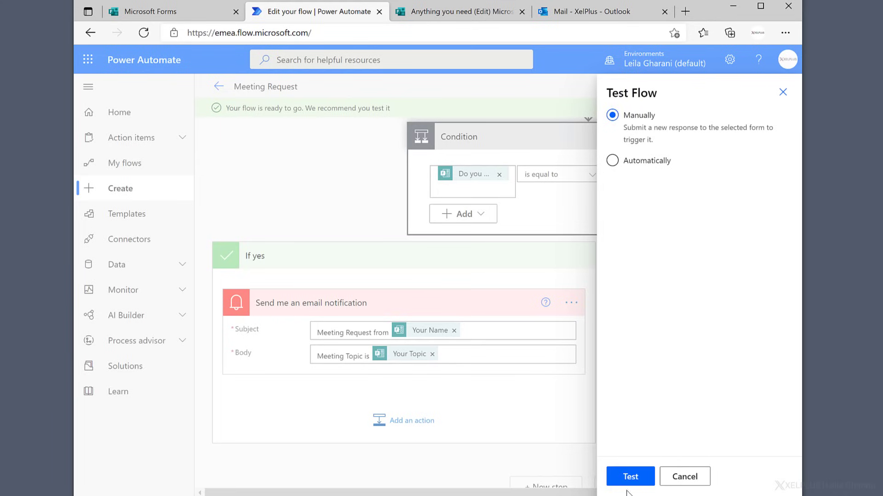
click(631, 477)
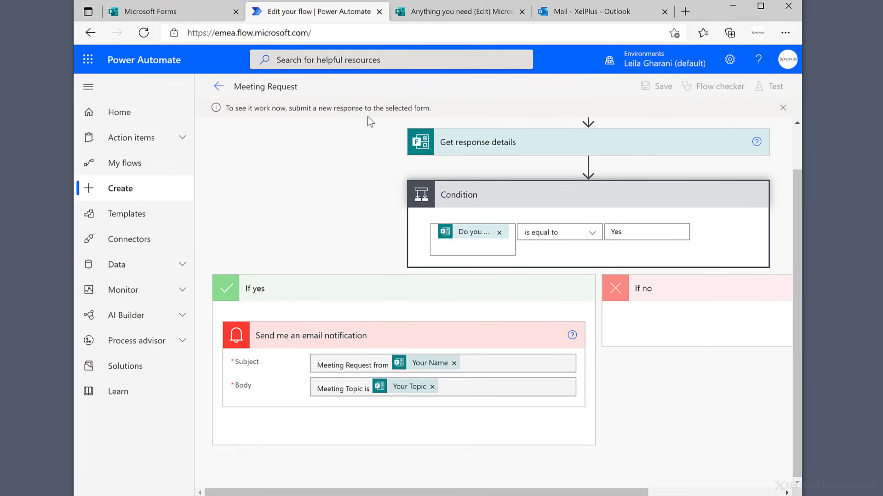
Submit a preview response with a name, Yes, and the office-plants topic, then check run history
click(447, 12)
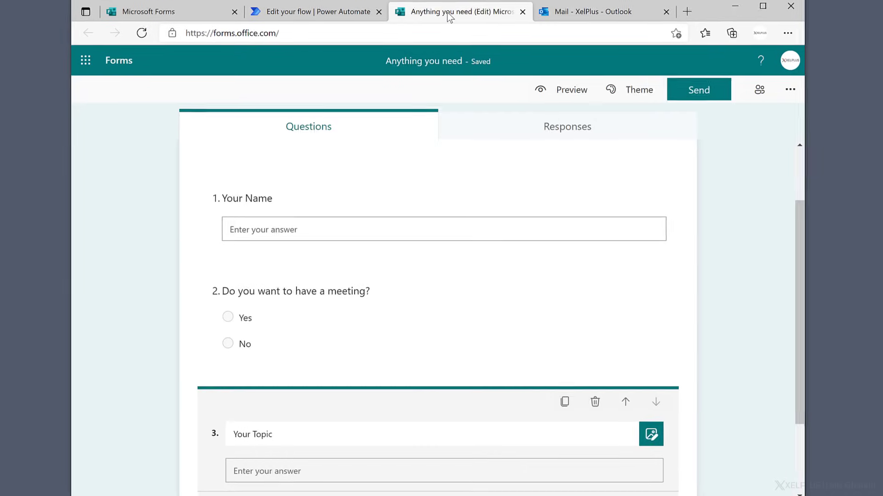
click(567, 95)
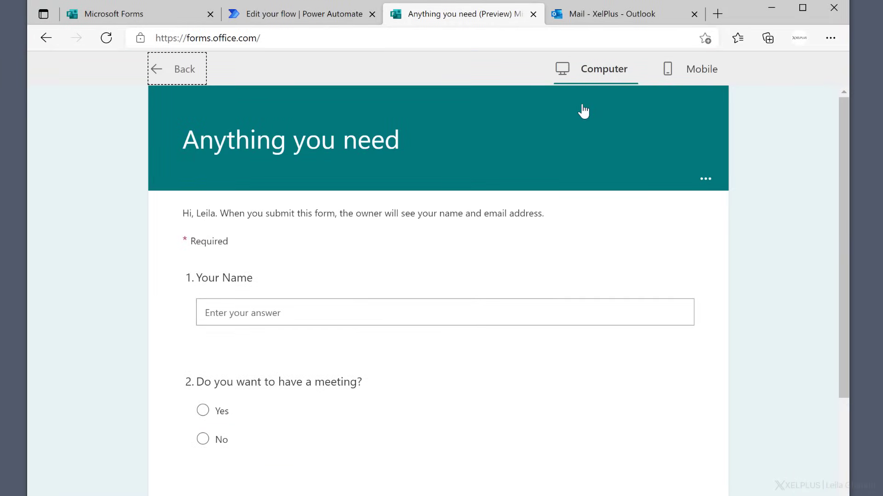
click(271, 314)
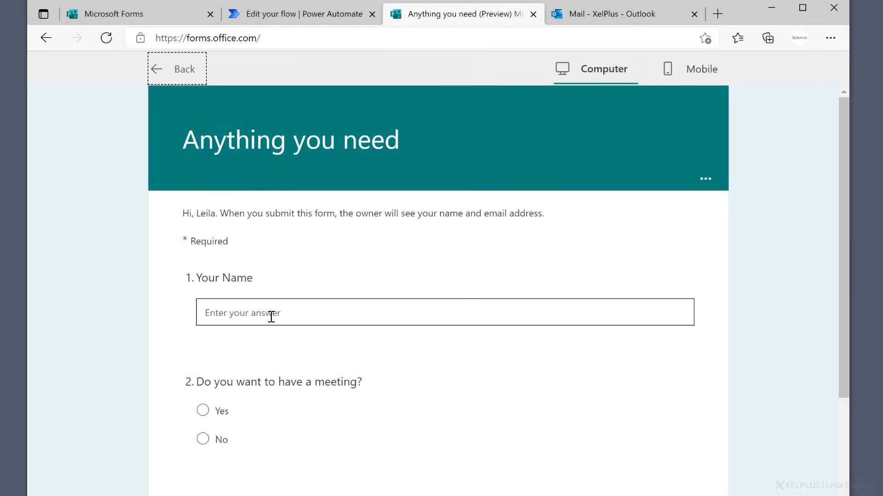
text(Kim Wes)
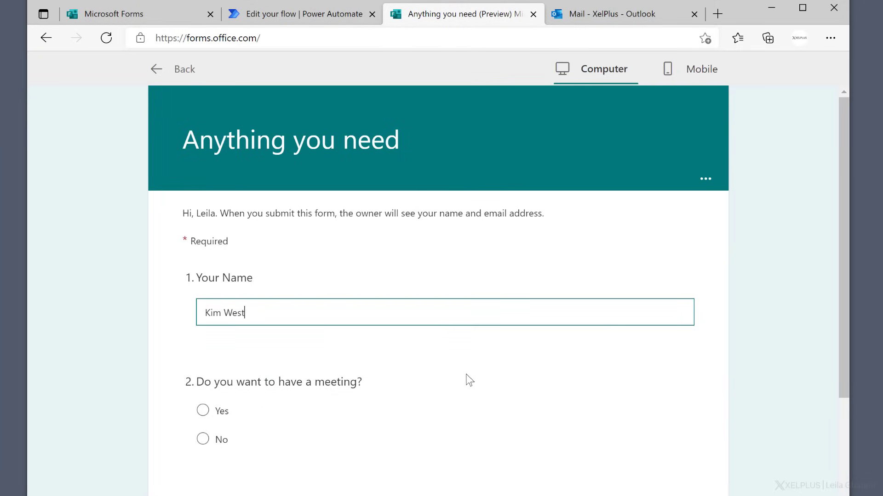
text(t)
scroll(422, 394, down, 1)
scroll(420, 398, down, 2)
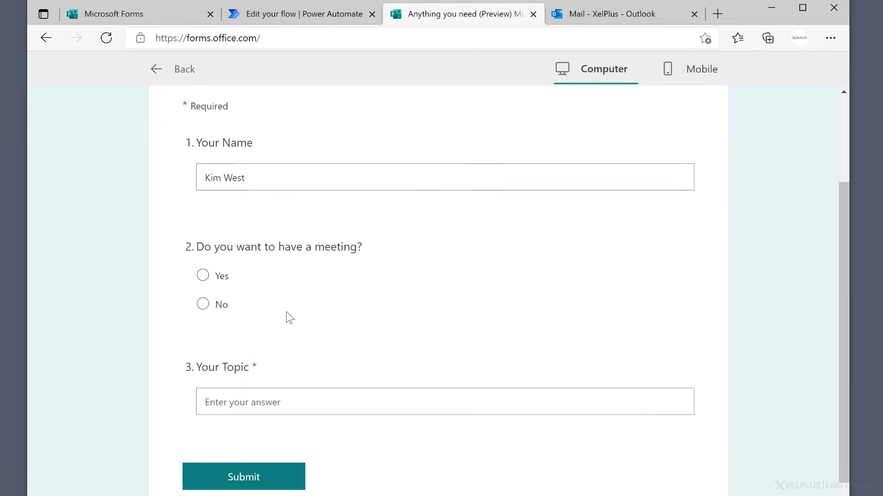
click(202, 267)
click(313, 399)
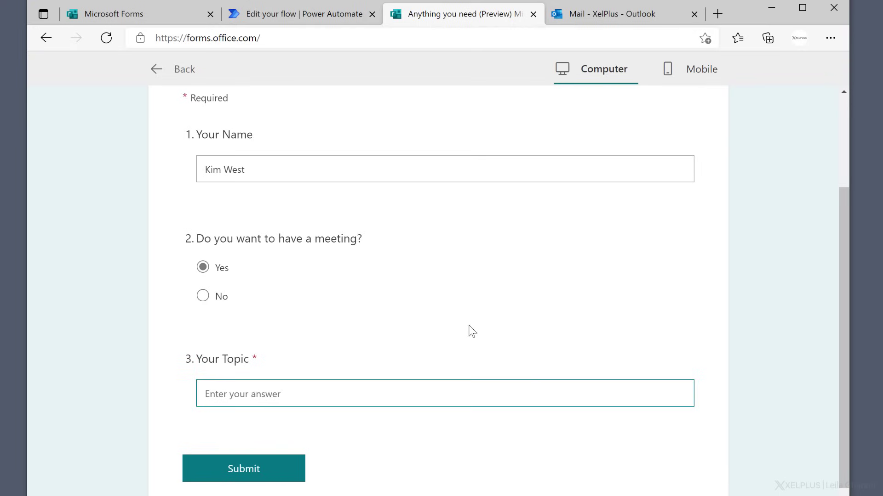
text(I'd like more plants in the office)
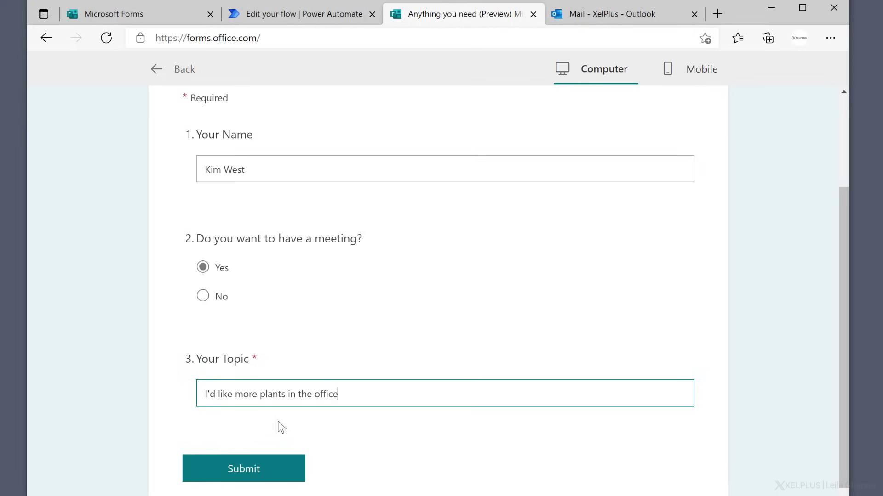
click(244, 470)
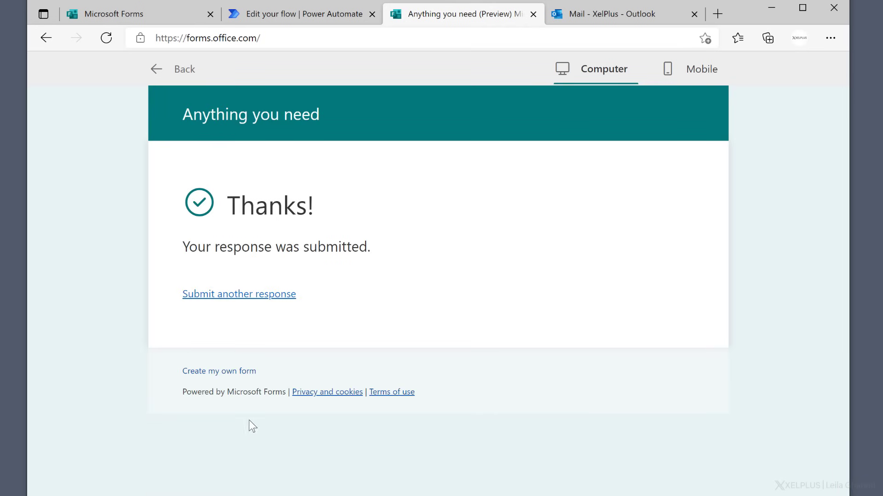
click(303, 16)
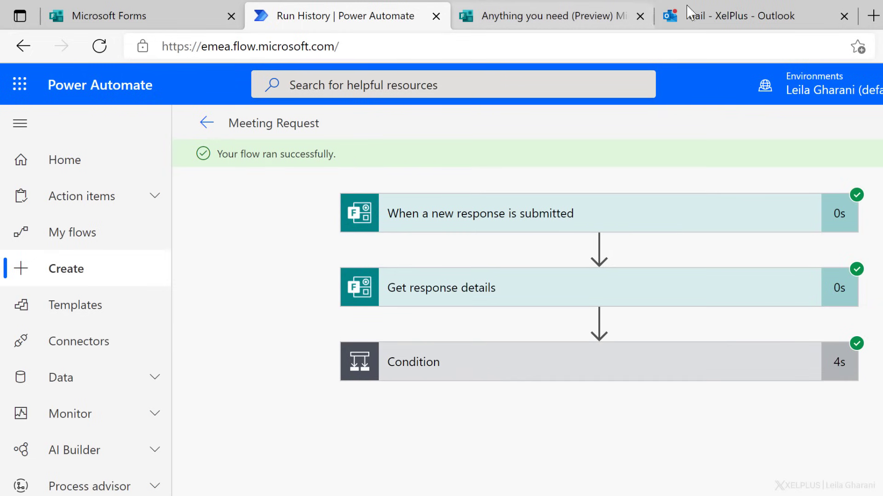
click(724, 16)
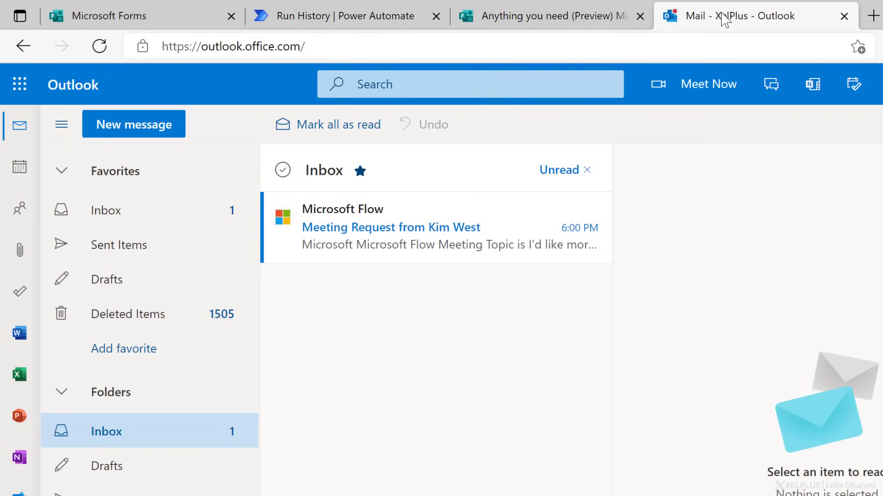
double_click(373, 237)
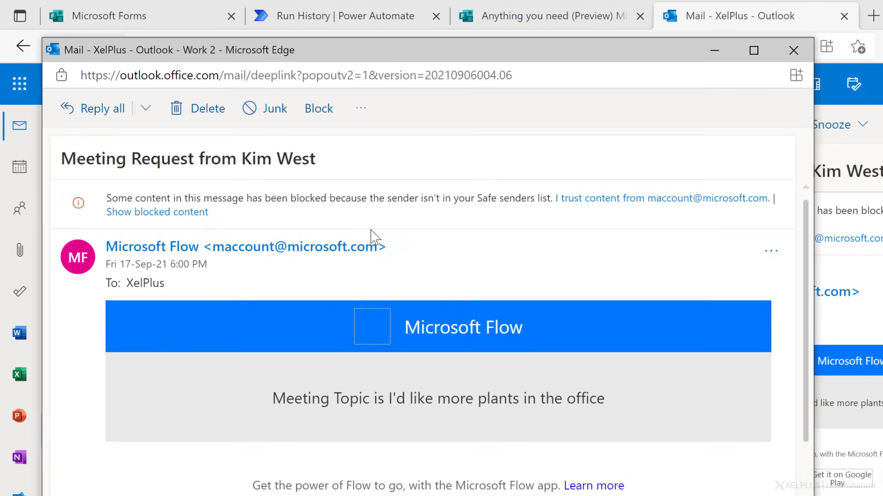